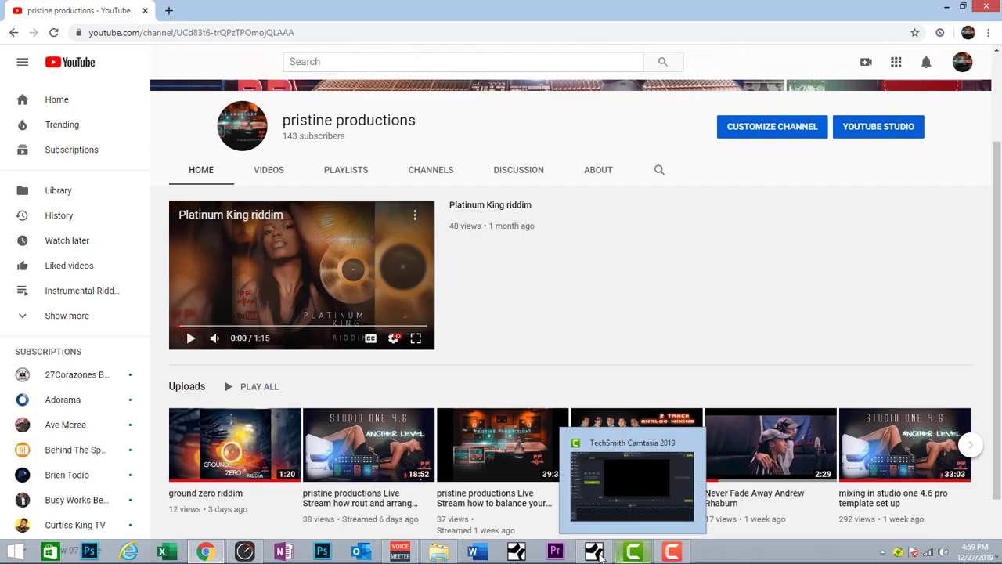
Switch to the trap fusion song in Studio One and place the playback cursor at the start of track 1's first clip.
{"action": "mouse_move", "coordinate": [596, 554]}
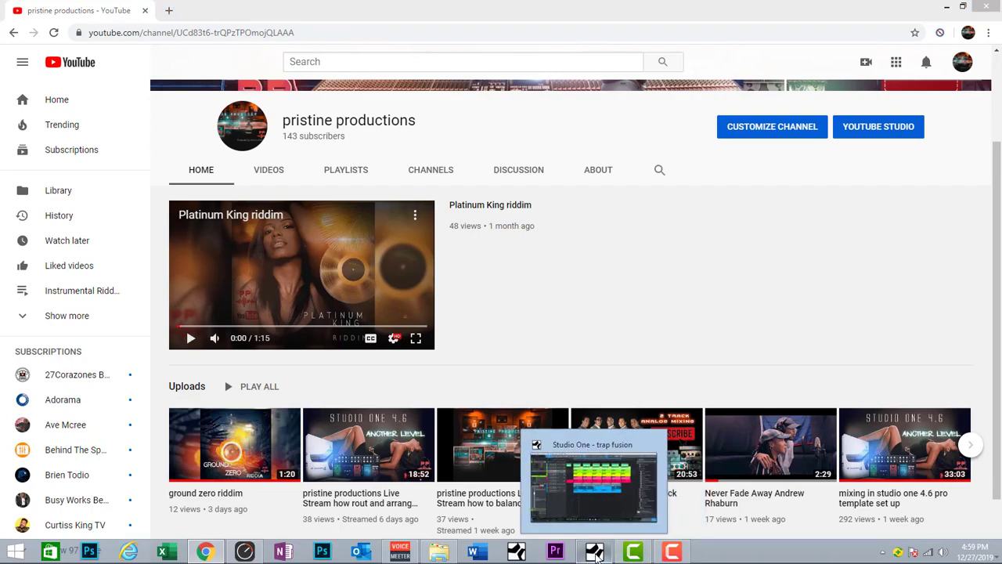
{"action": "left_click", "coordinate": [562, 492]}
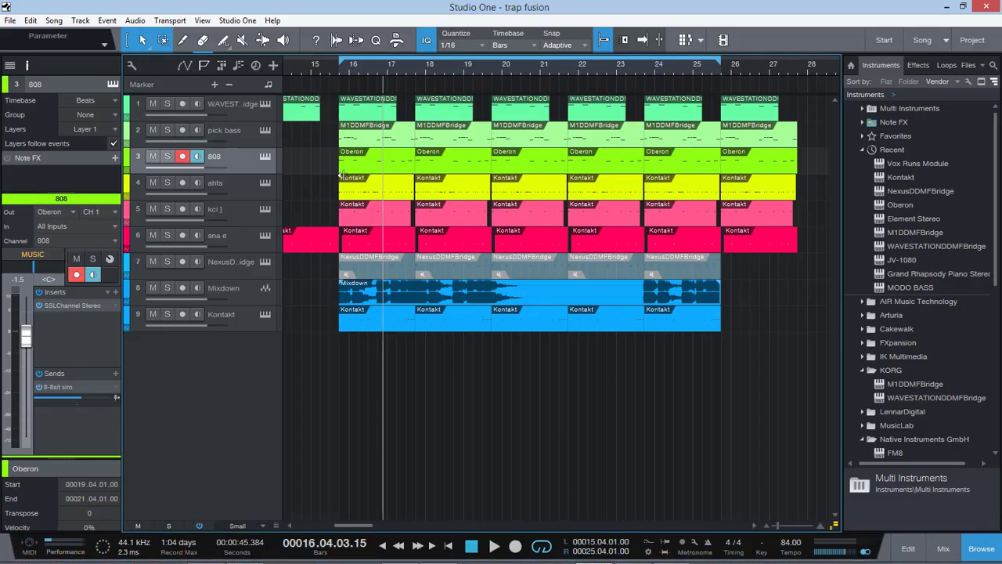
{"action": "left_click_drag", "start_coordinate": [345, 525], "coordinate": [329, 525]}
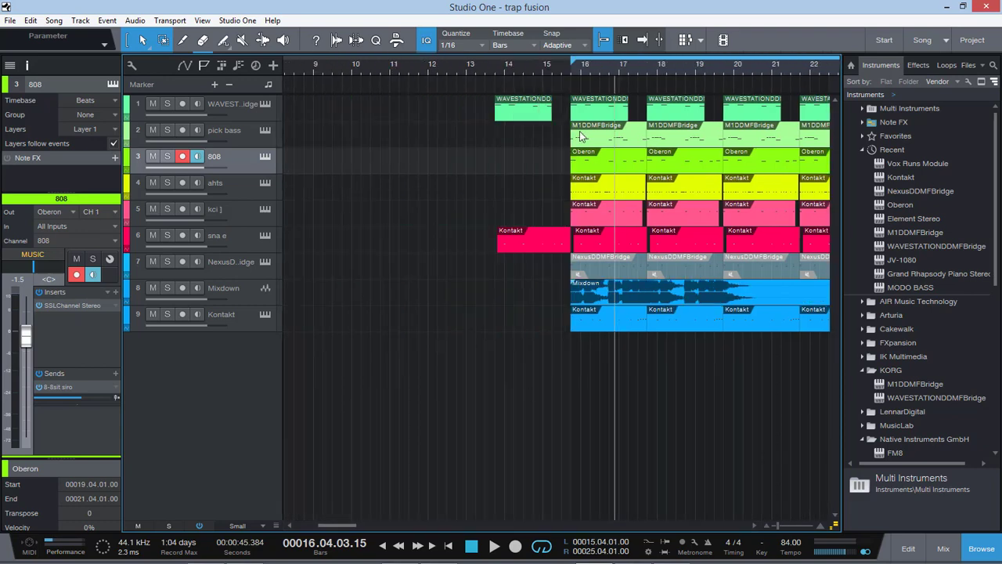
{"action": "left_click", "coordinate": [497, 69]}
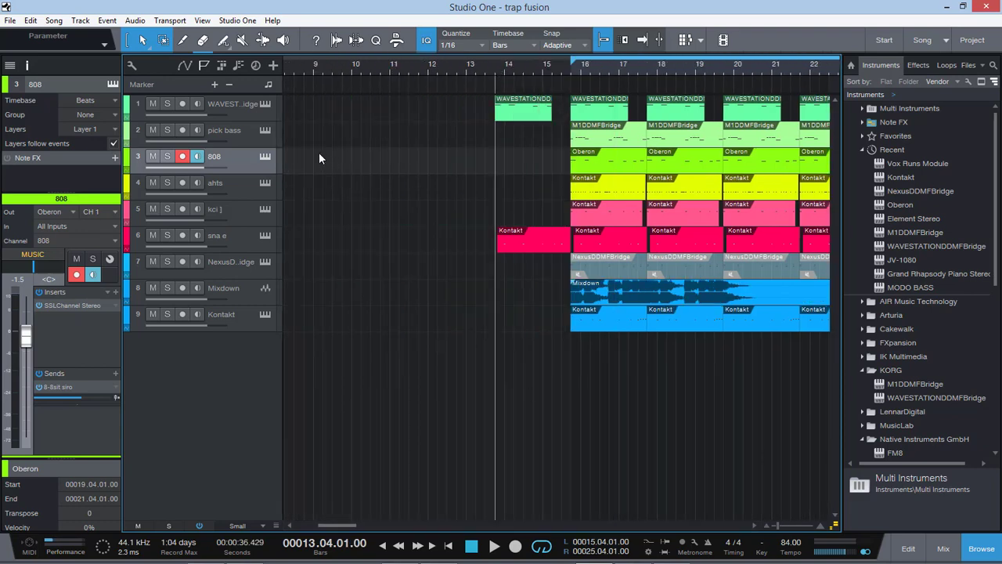
Open the Wavestation instrument on track 1 and listen to that track soloed.
{"action": "left_click", "coordinate": [238, 116]}
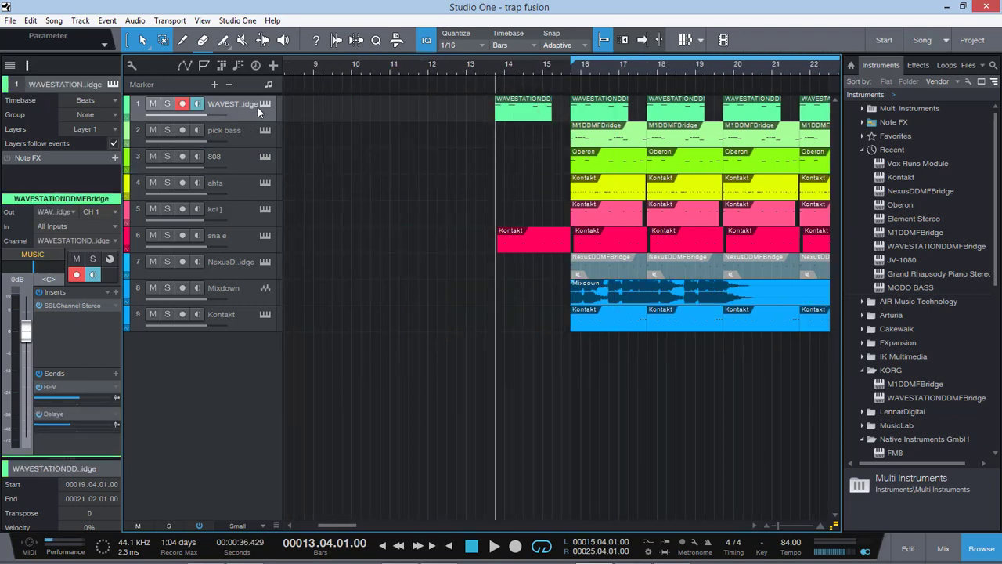
{"action": "left_click", "coordinate": [265, 104]}
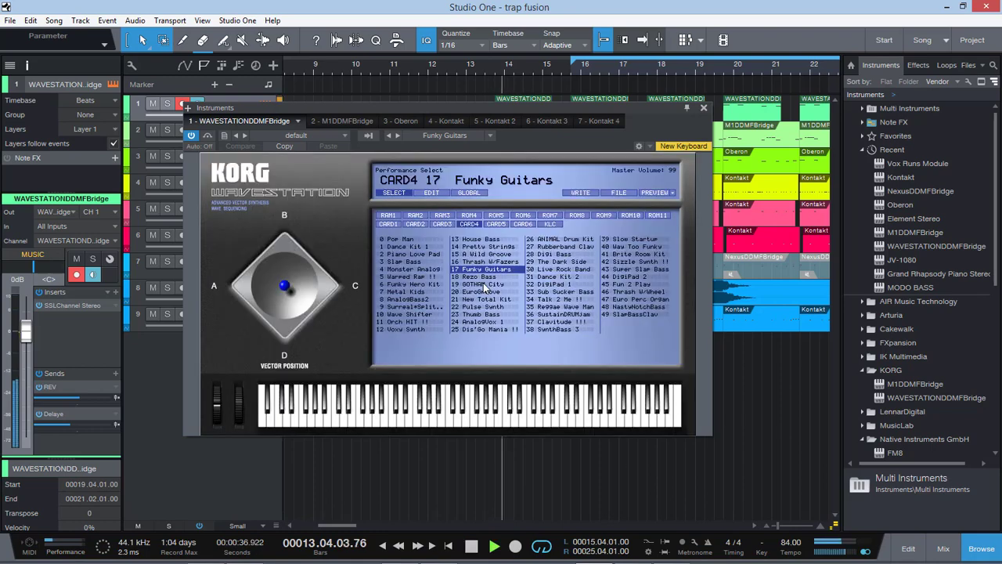
{"action": "left_click", "coordinate": [167, 104]}
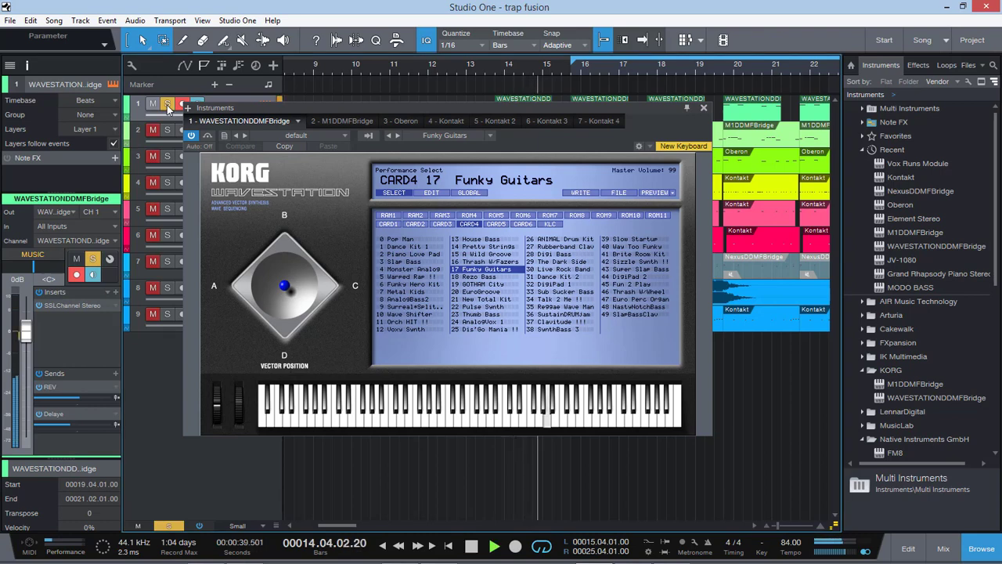
{"action": "key", "text": "space"}
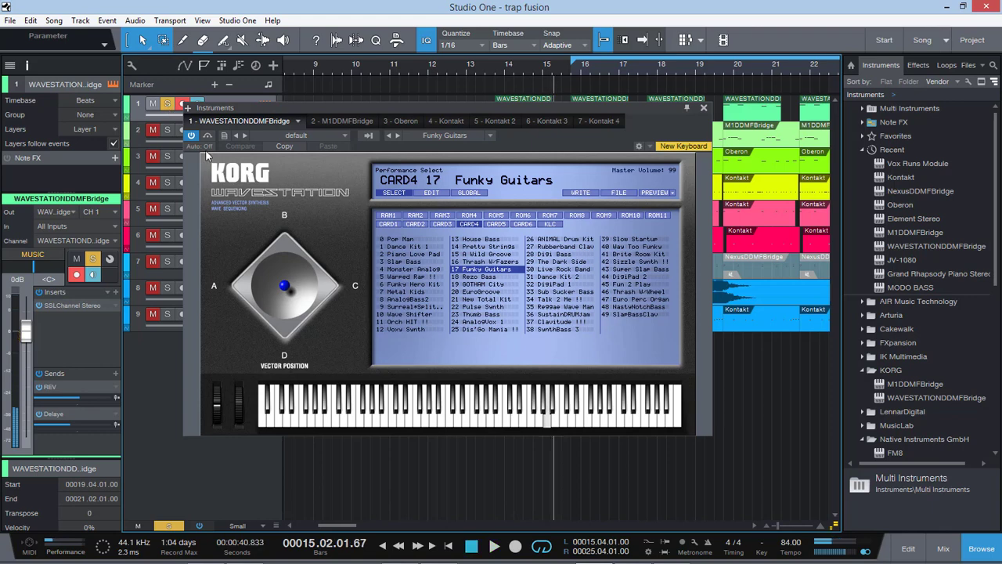
Clear the solo and listen to the full arrangement with the instrument window closed.
{"action": "left_click", "coordinate": [169, 527]}
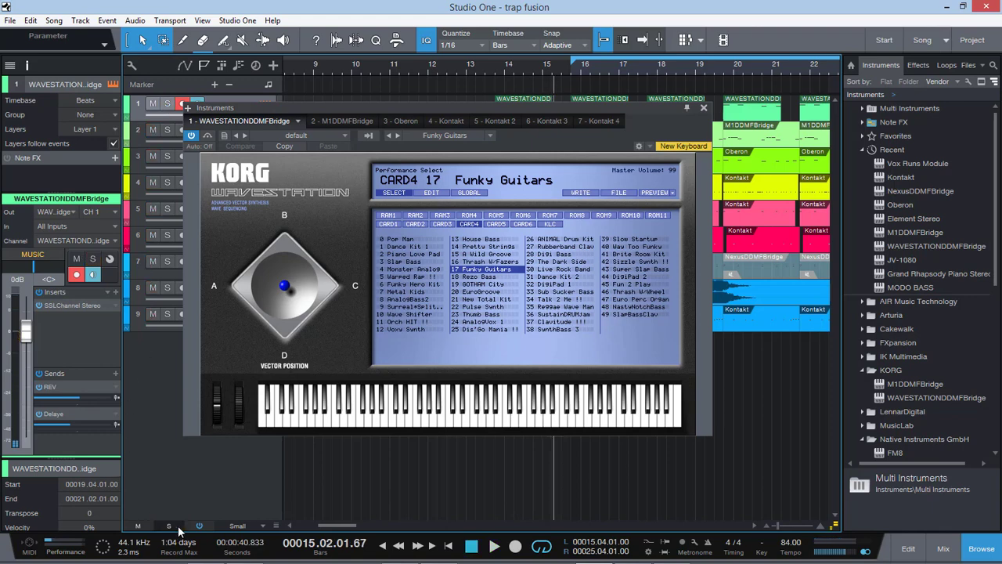
{"action": "key", "text": "space"}
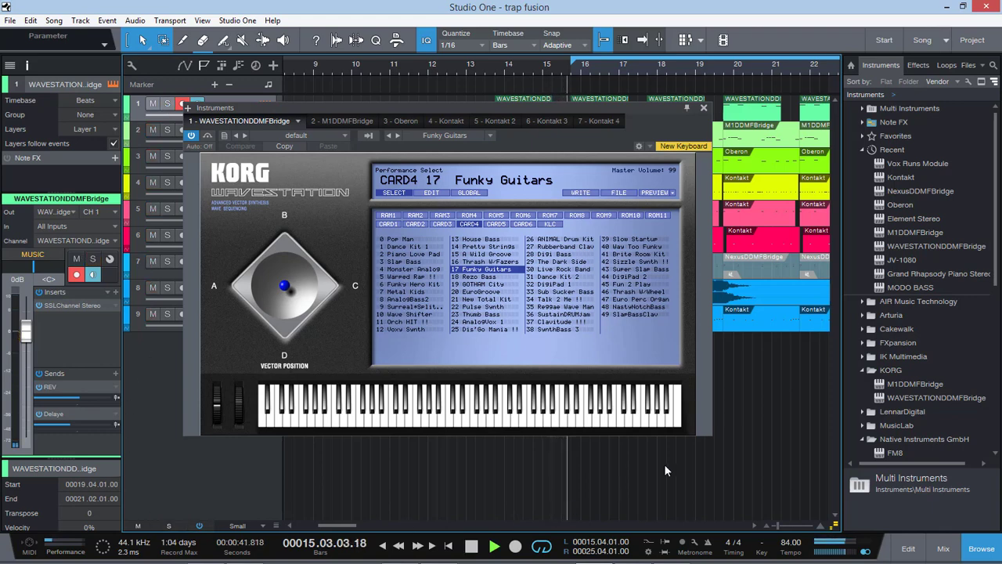
{"action": "left_click", "coordinate": [703, 107]}
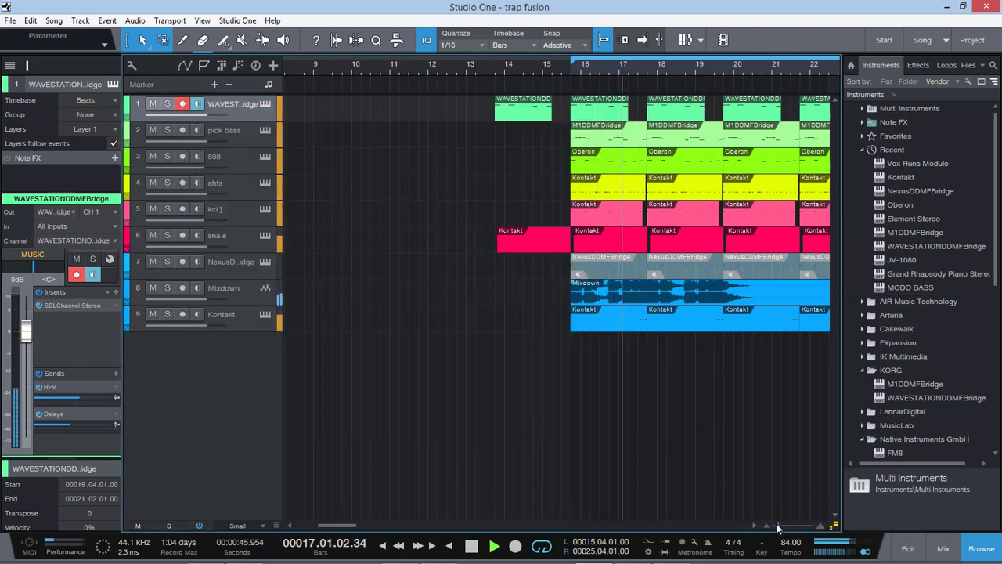
{"action": "left_click_drag", "start_coordinate": [778, 527], "coordinate": [773, 527]}
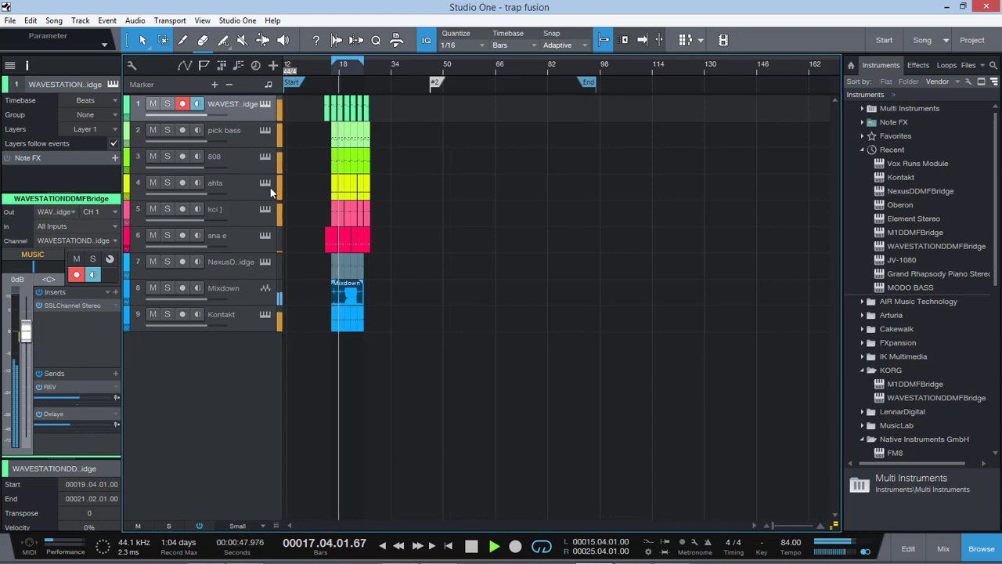
{"action": "left_click", "coordinate": [244, 158]}
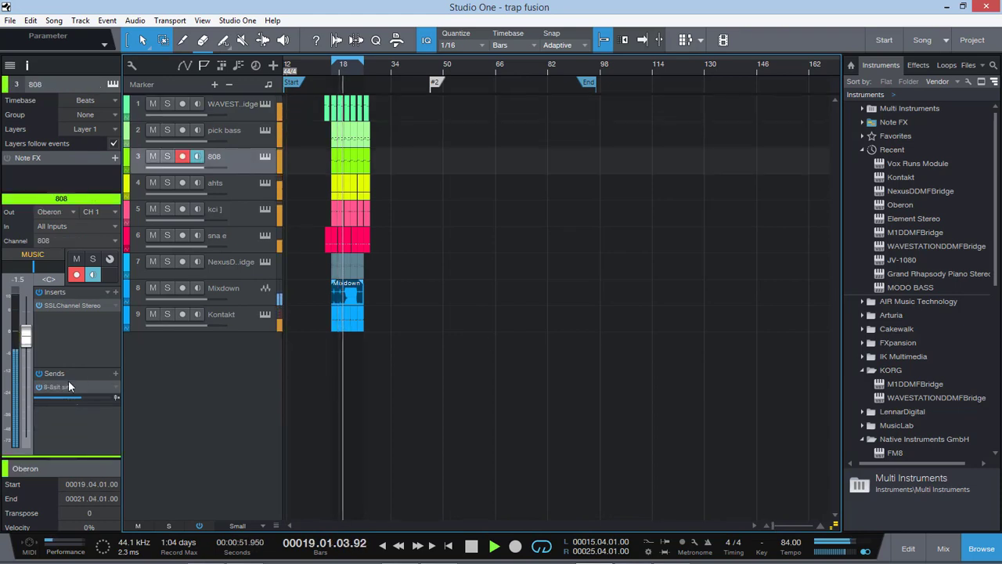
{"action": "left_click", "coordinate": [781, 528]}
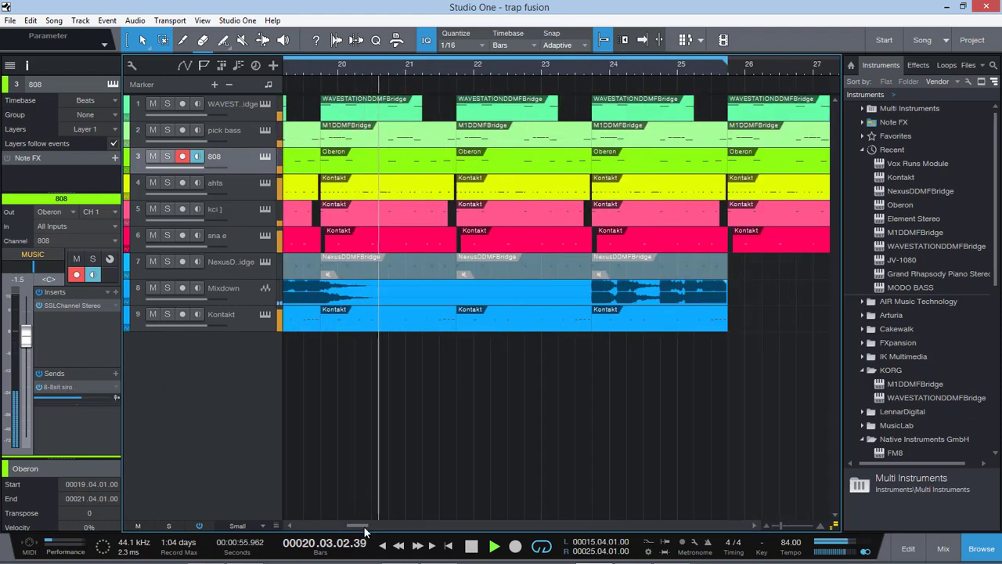
{"action": "left_click_drag", "start_coordinate": [362, 529], "coordinate": [337, 530]}
{"action": "key", "text": "space"}
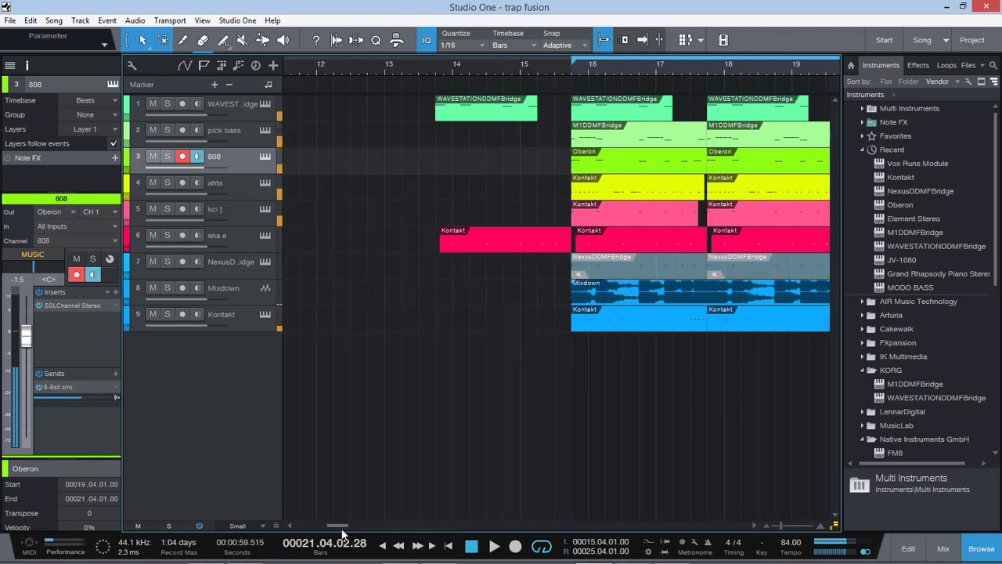
Solo the Wavestation track and play it from just before bar 16.
{"action": "left_click", "coordinate": [234, 103]}
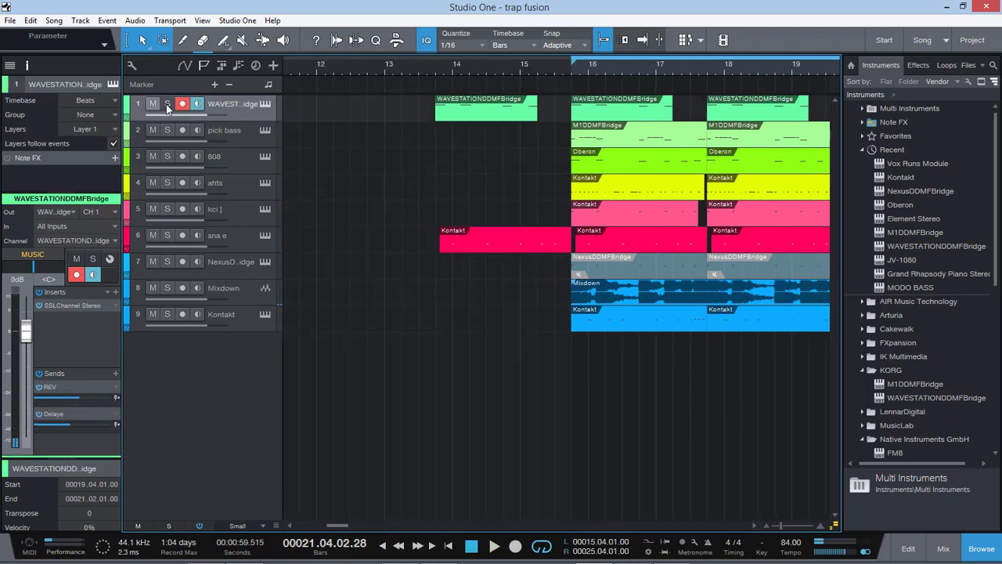
{"action": "left_click", "coordinate": [167, 103]}
{"action": "left_click", "coordinate": [568, 63]}
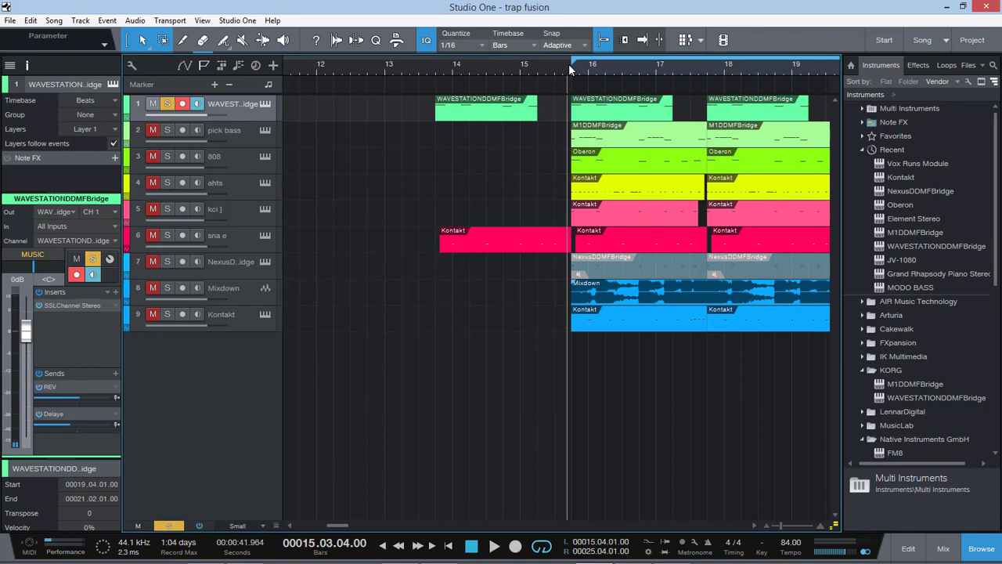
{"action": "key", "text": "space"}
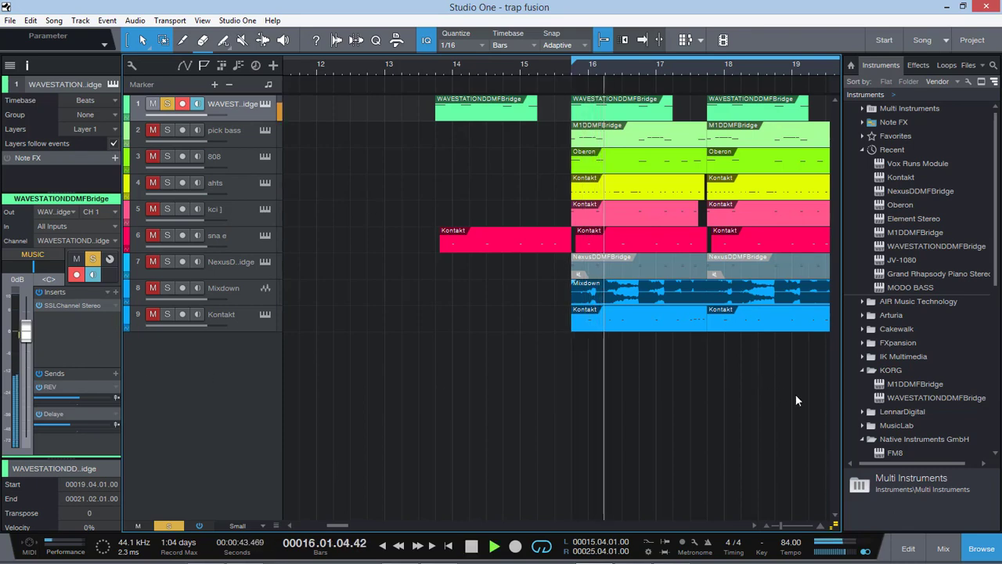
Solo the REV, Delaye and EFX buses in the console during playback, then return to the arrangement and stop.
{"action": "left_click", "coordinate": [944, 547]}
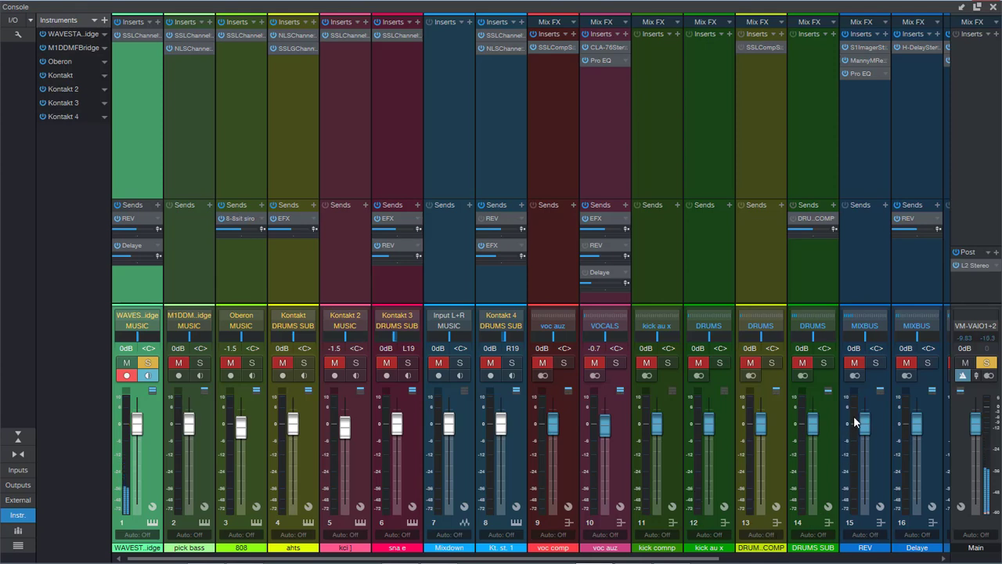
{"action": "left_click", "coordinate": [875, 362]}
{"action": "left_click", "coordinate": [927, 363]}
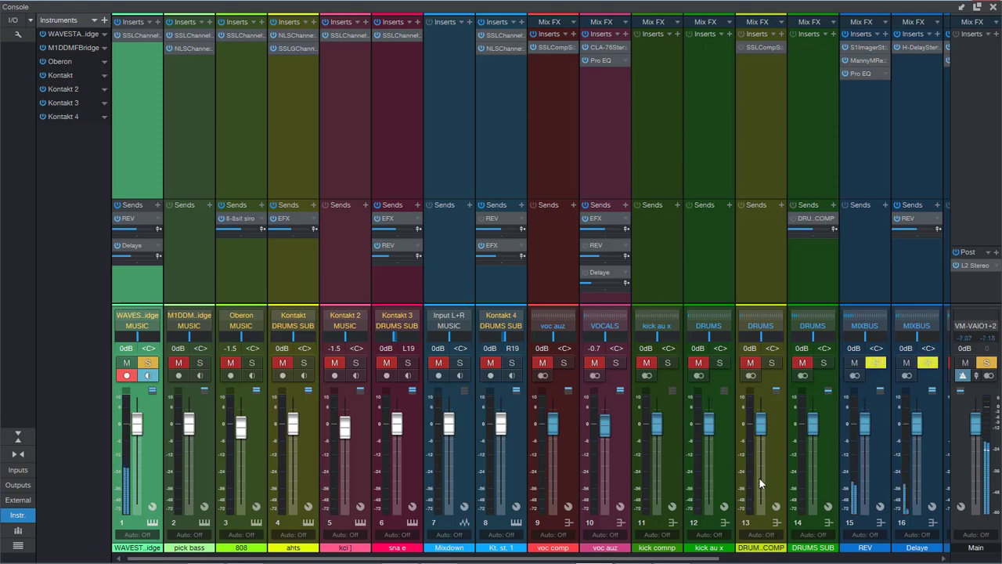
{"action": "left_click_drag", "start_coordinate": [727, 557], "coordinate": [831, 513]}
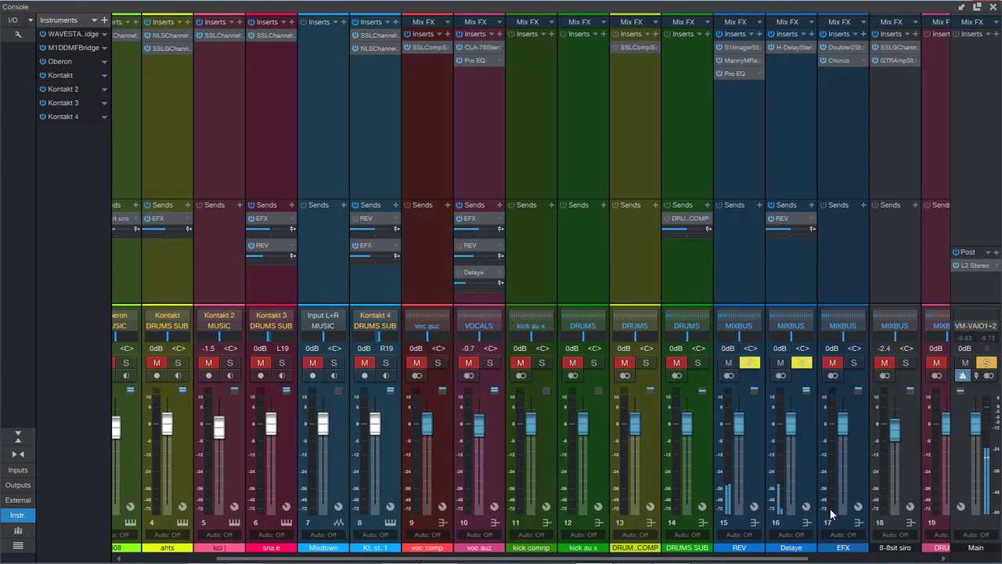
{"action": "left_click", "coordinate": [854, 364]}
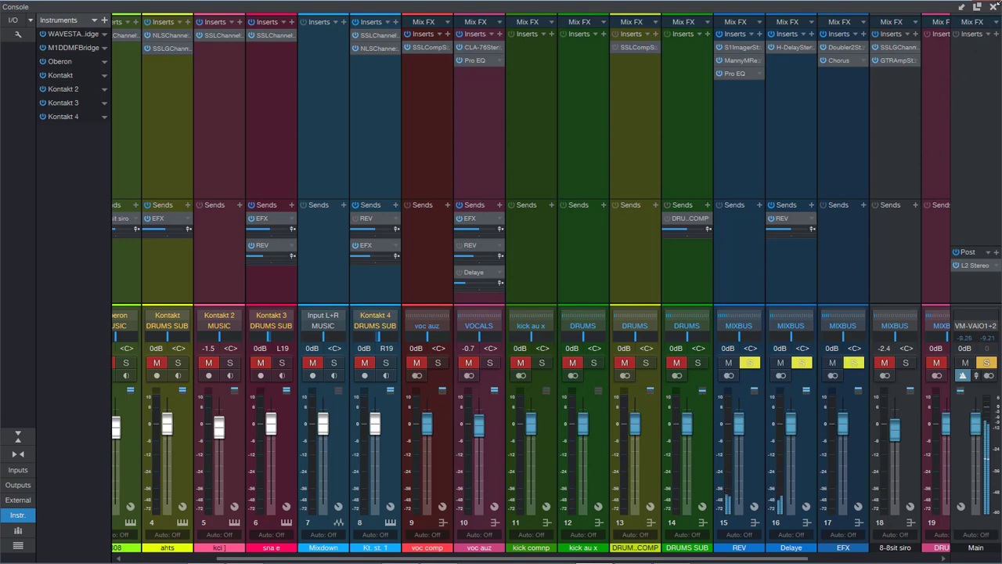
{"action": "left_click", "coordinate": [993, 6]}
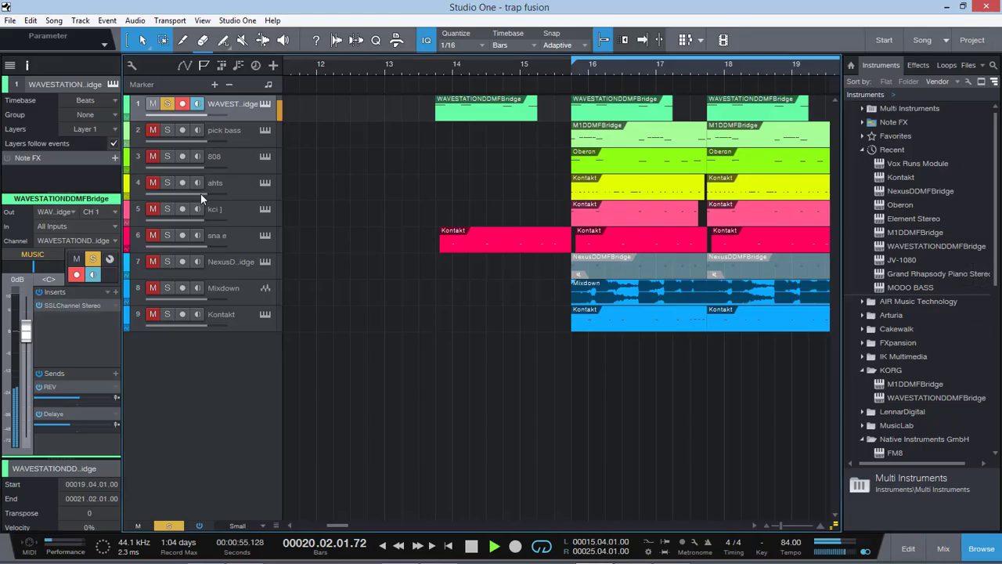
{"action": "key", "text": "space"}
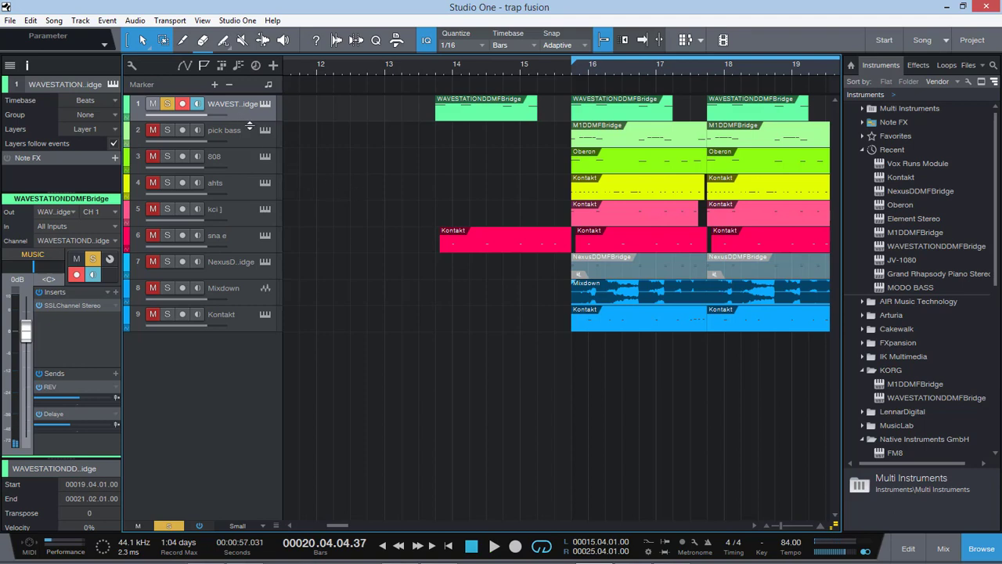
Increase the height of the Wavestation track and solo the pick bass track alongside it.
{"action": "left_click_drag", "start_coordinate": [245, 118], "coordinate": [241, 176]}
{"action": "left_click", "coordinate": [234, 176]}
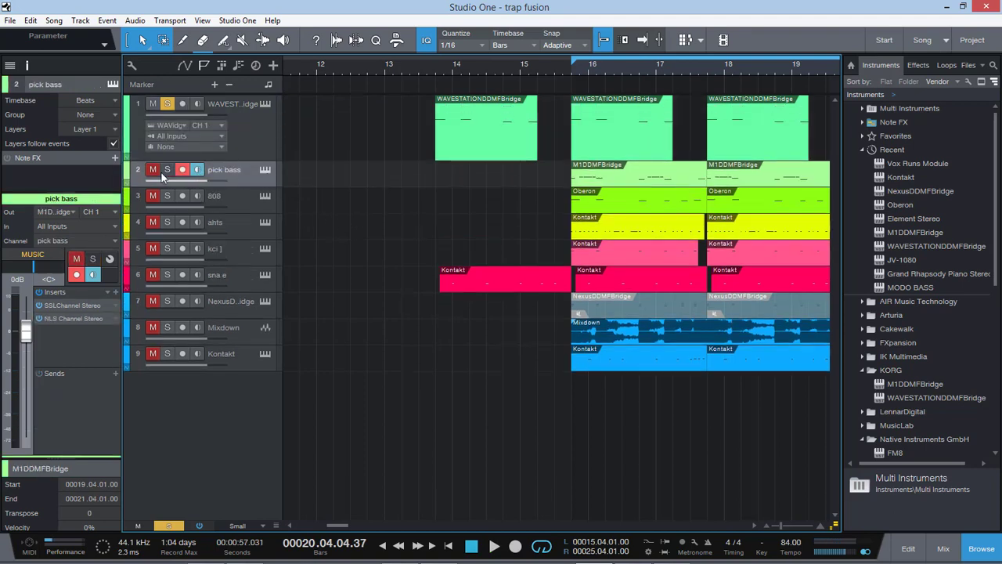
{"action": "left_click", "coordinate": [152, 170]}
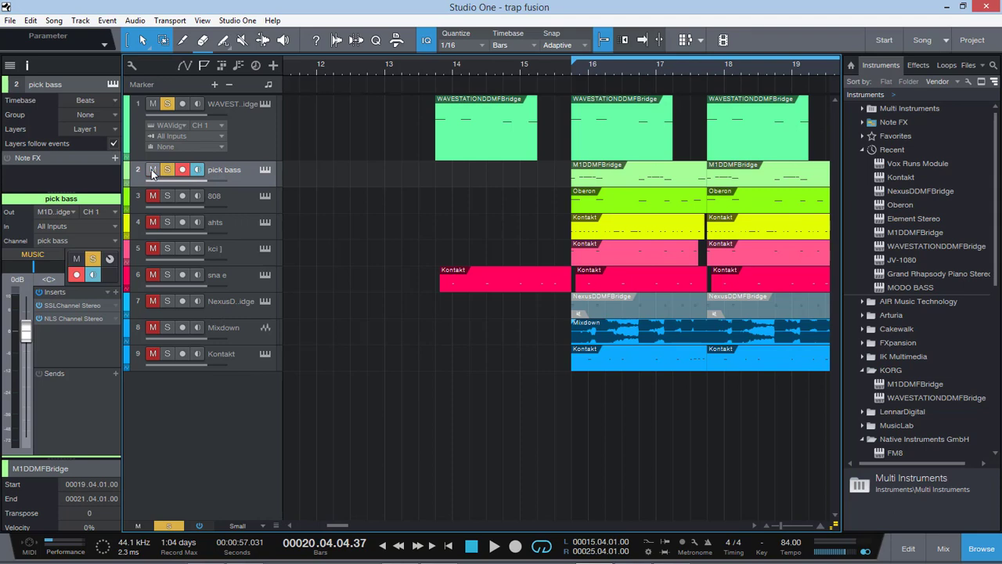
Listen to the soloed Wavestation and pick bass tracks together from just before bar 16.
{"action": "left_click", "coordinate": [569, 57]}
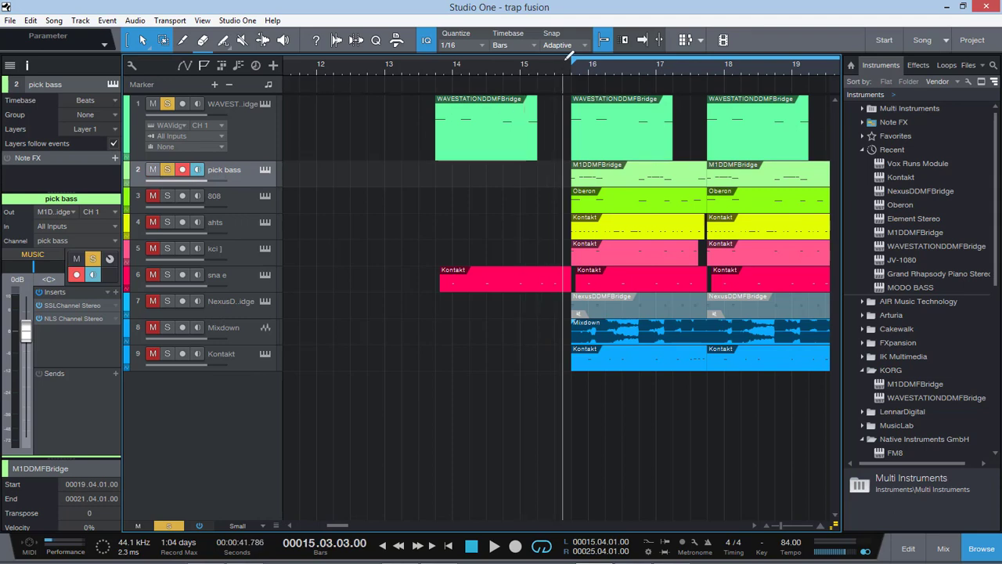
{"action": "key", "text": "space"}
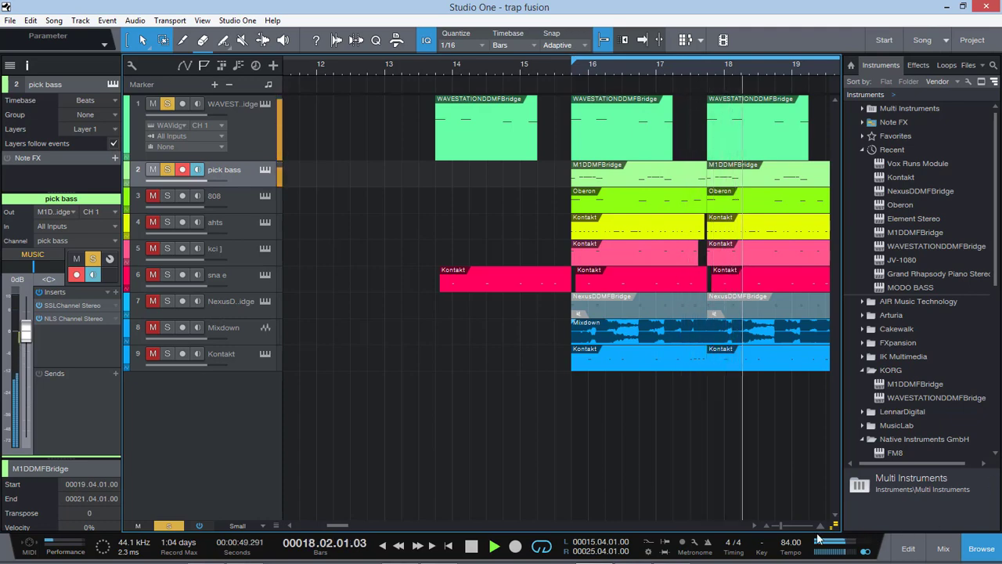
{"action": "left_click_drag", "start_coordinate": [777, 532], "coordinate": [778, 532]}
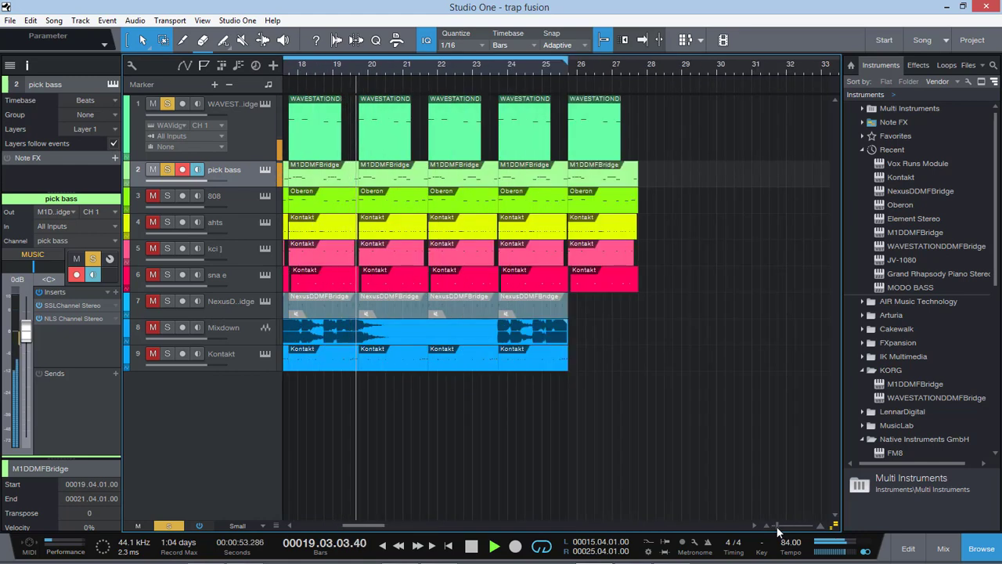
{"action": "key", "text": "space"}
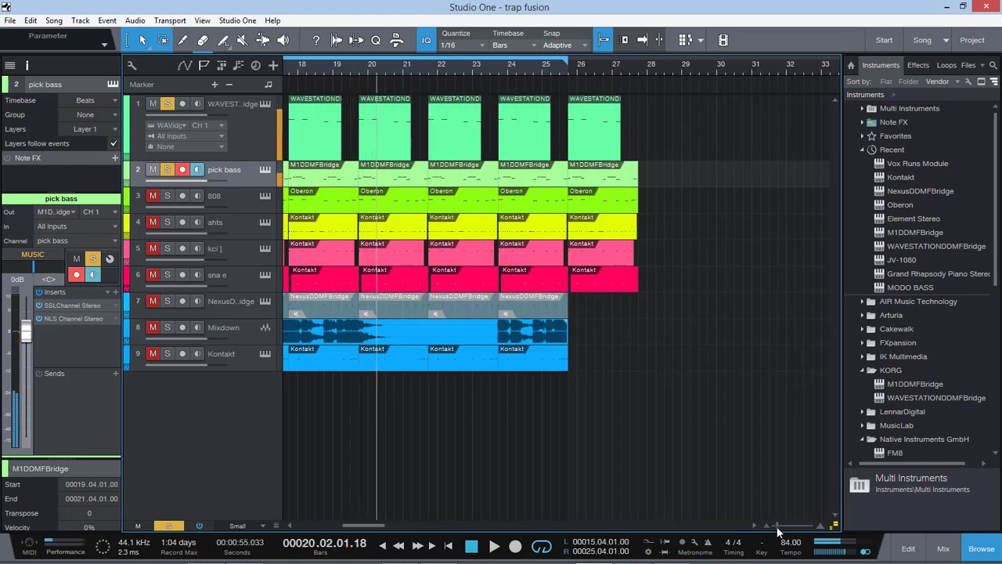
Inspect the SSLGChannel Stereo insert on the 808 track's 8-8sit siro send bus.
{"action": "left_click", "coordinate": [228, 198]}
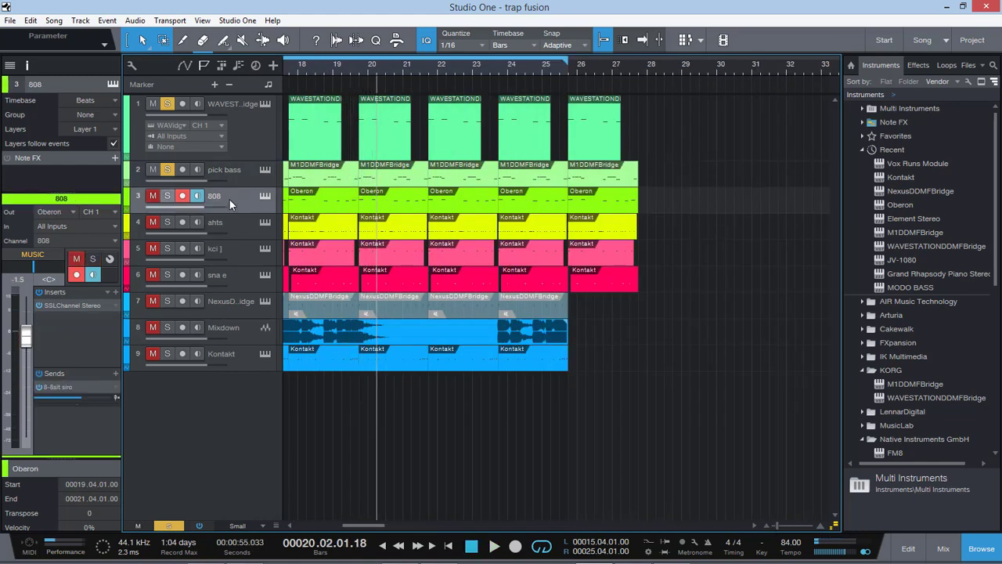
{"action": "left_click", "coordinate": [76, 388]}
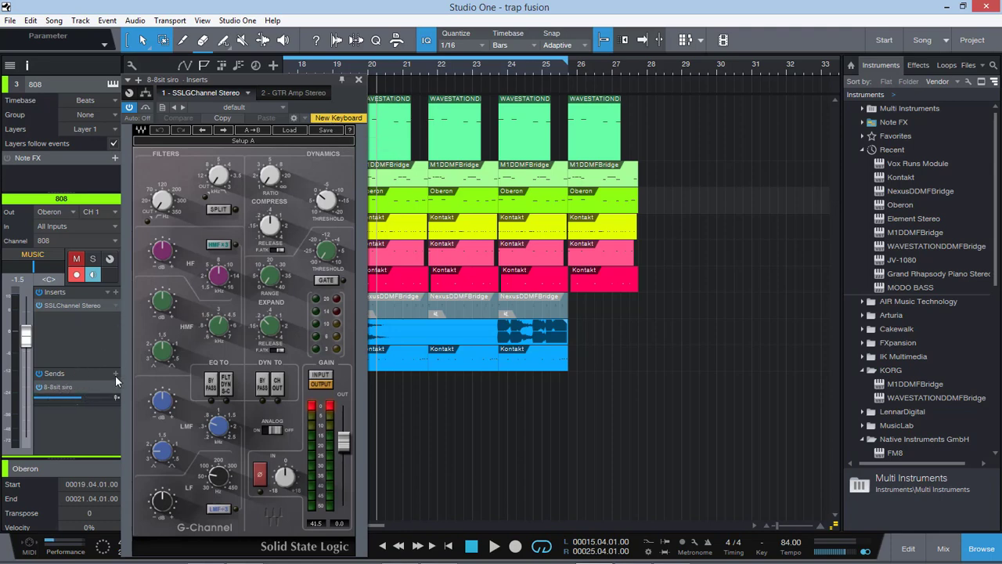
{"action": "left_click", "coordinate": [359, 80]}
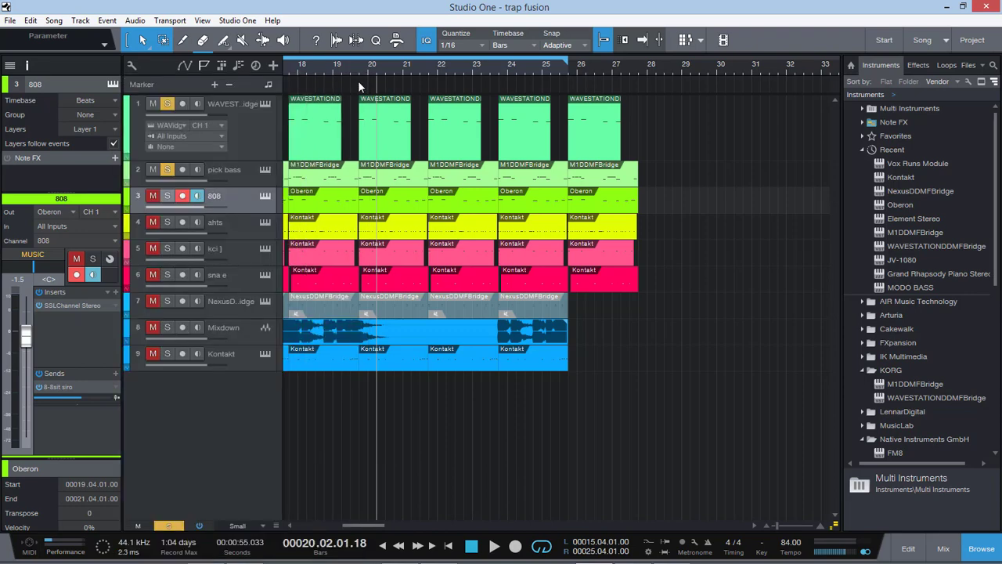
Solo the 8-8sit siro bus in the console and open its GTR Amp Stereo insert.
{"action": "left_click", "coordinate": [944, 548]}
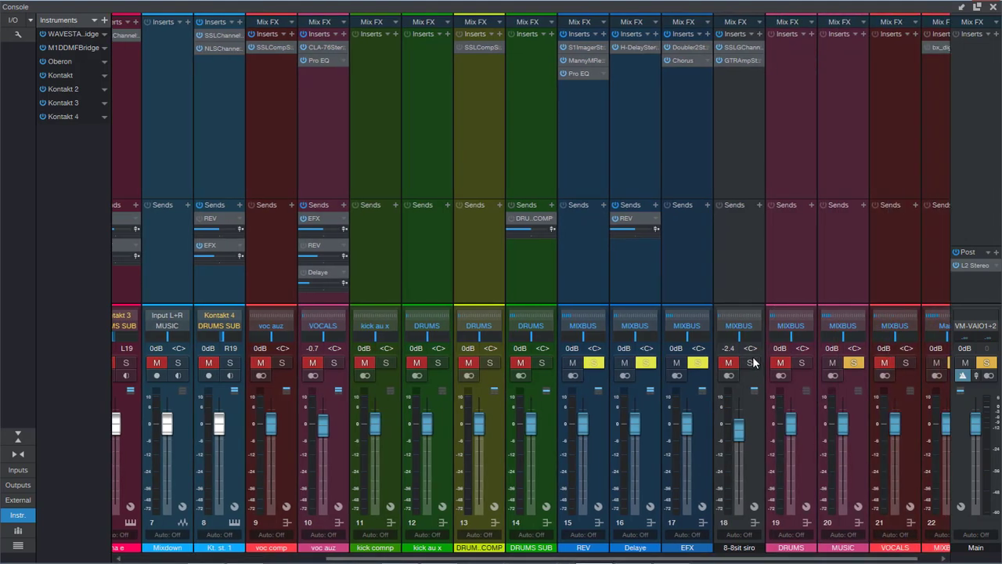
{"action": "left_click", "coordinate": [751, 364]}
{"action": "left_click", "coordinate": [741, 58]}
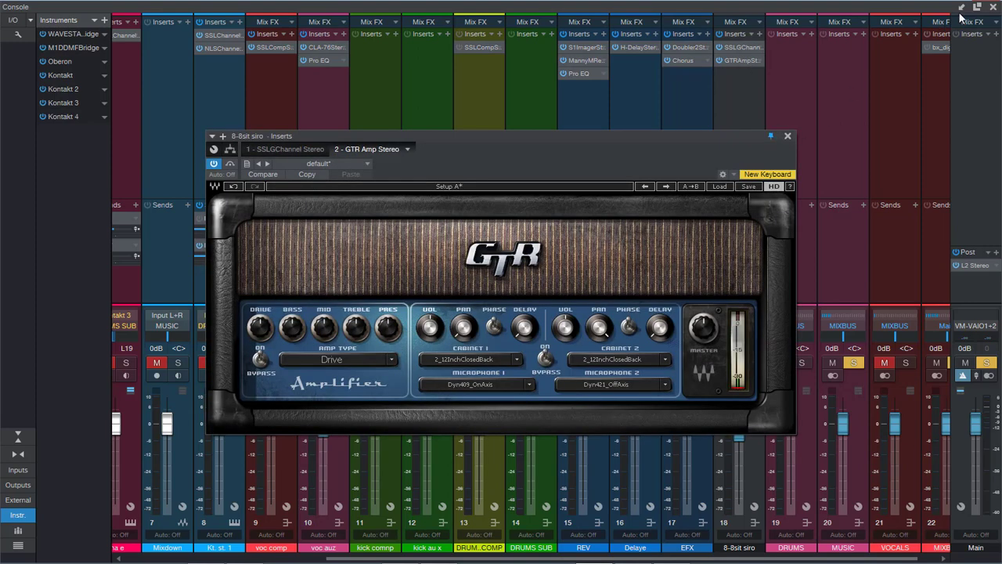
Close the console and solo the 808 track alongside the Wavestation and pick bass tracks.
{"action": "left_click", "coordinate": [993, 8]}
{"action": "left_click_drag", "start_coordinate": [445, 142], "coordinate": [566, 138]}
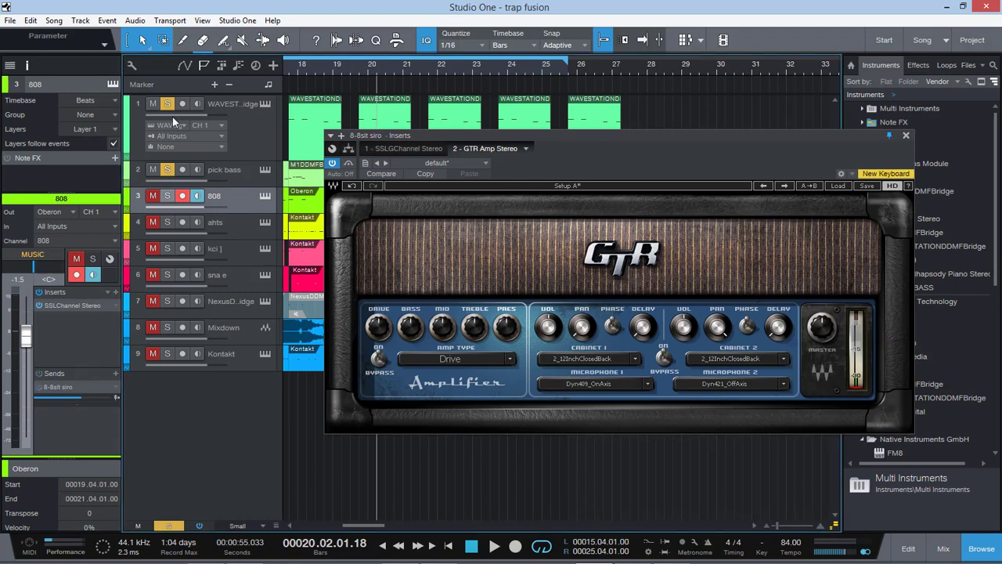
{"action": "left_click", "coordinate": [167, 195]}
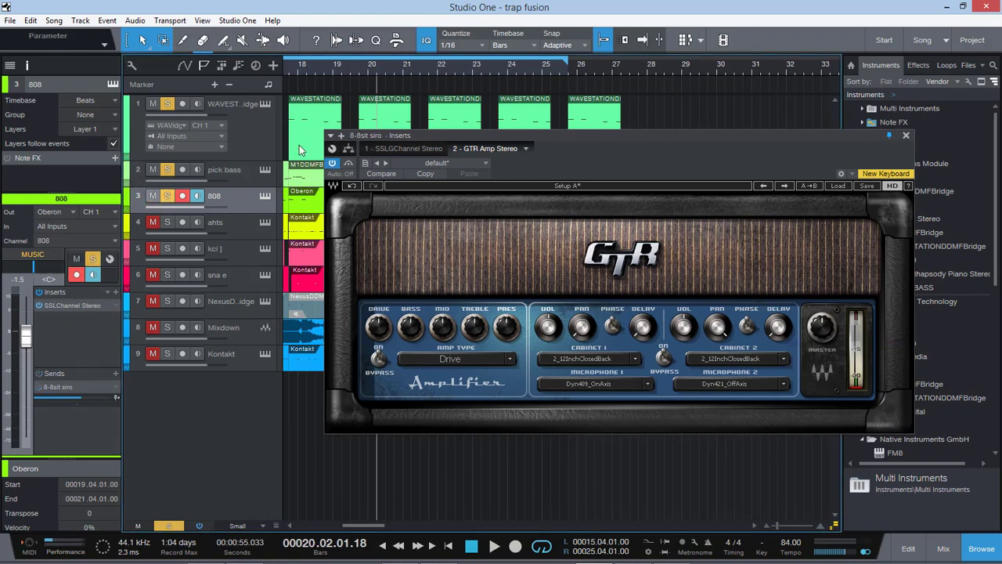
Listen to the soloed Wavestation, pick bass and 808 tracks from just before bar 18, moving the GTR Amp window clear of the upper tracks.
{"action": "left_click", "coordinate": [292, 60]}
{"action": "key", "text": "space"}
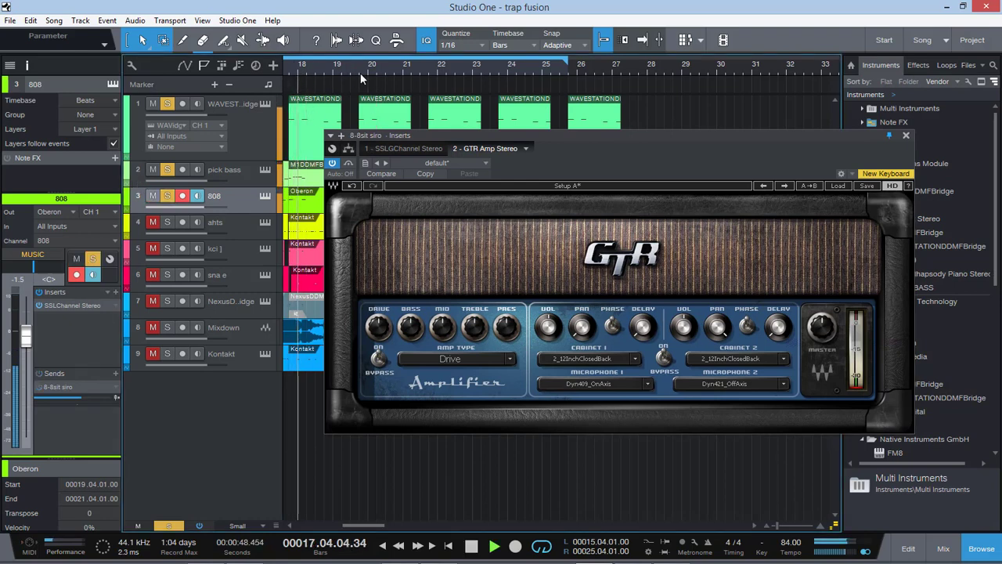
{"action": "left_click_drag", "start_coordinate": [631, 134], "coordinate": [751, 133]}
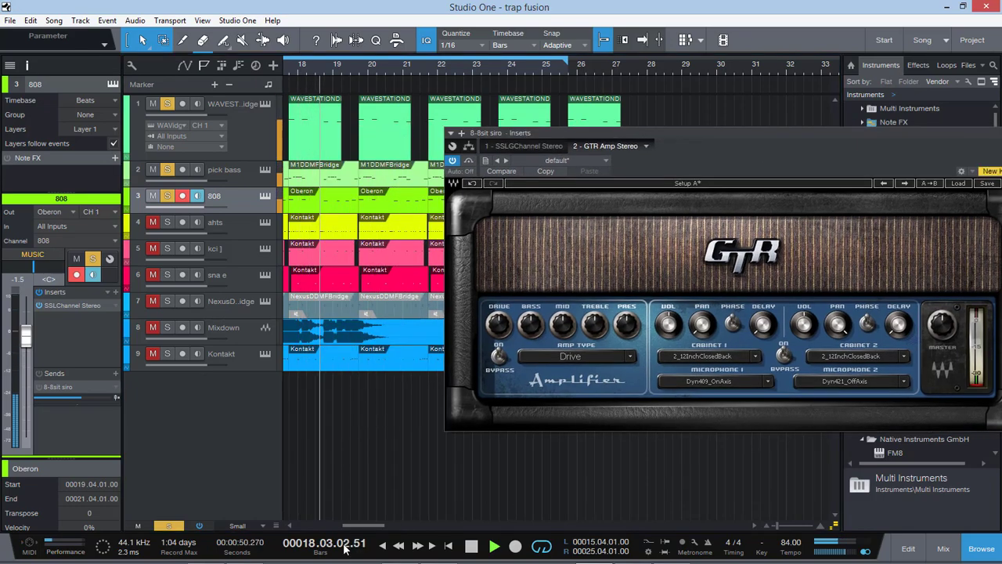
{"action": "left_click_drag", "start_coordinate": [346, 526], "coordinate": [325, 528]}
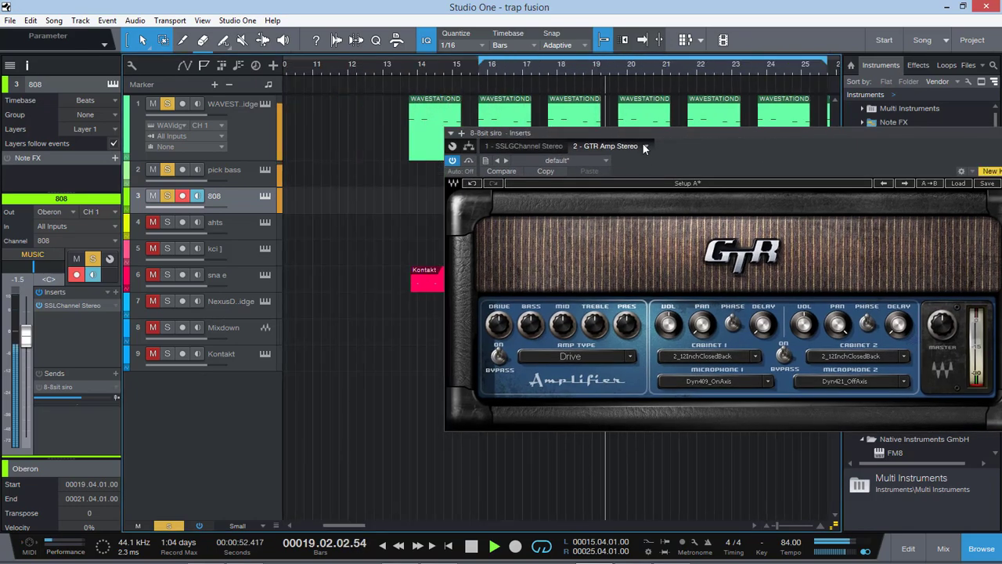
{"action": "left_click_drag", "start_coordinate": [643, 135], "coordinate": [636, 138]}
{"action": "left_click_drag", "start_coordinate": [457, 214], "coordinate": [455, 209]}
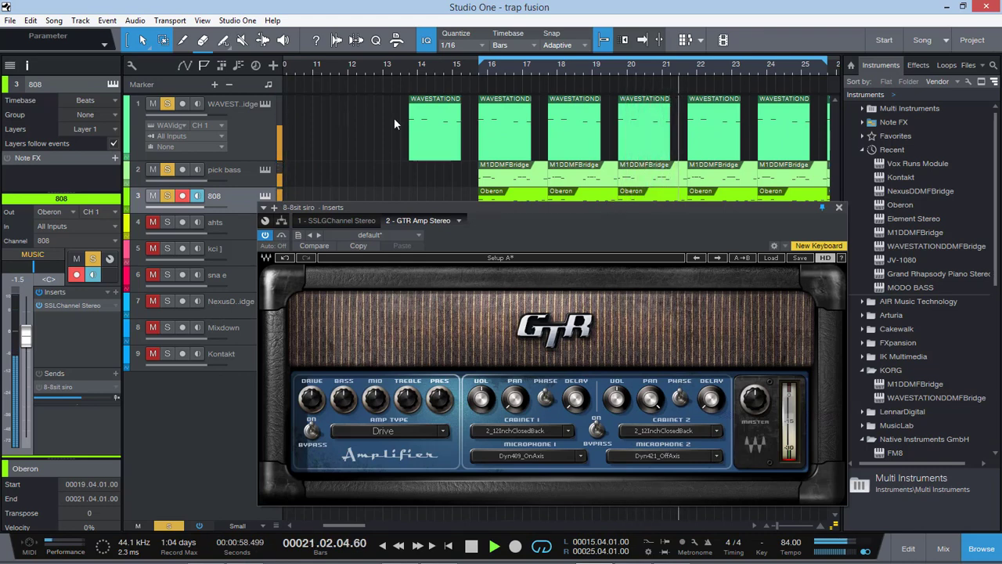
Turn on the 808 track's 8-8sit siro send and set the GTR amp's Mid to 1.3 during playback.
{"action": "key", "text": "space"}
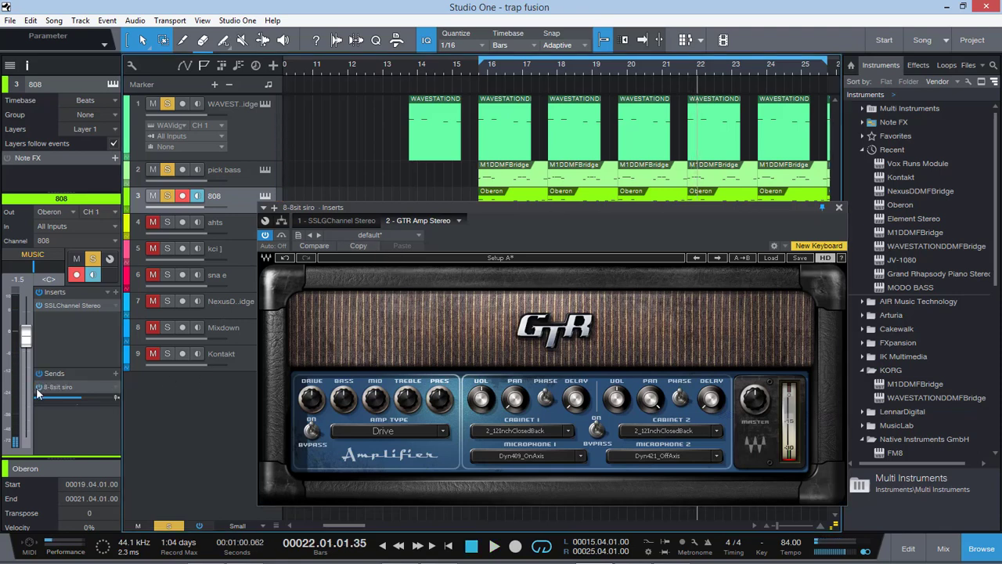
{"action": "key", "text": "space"}
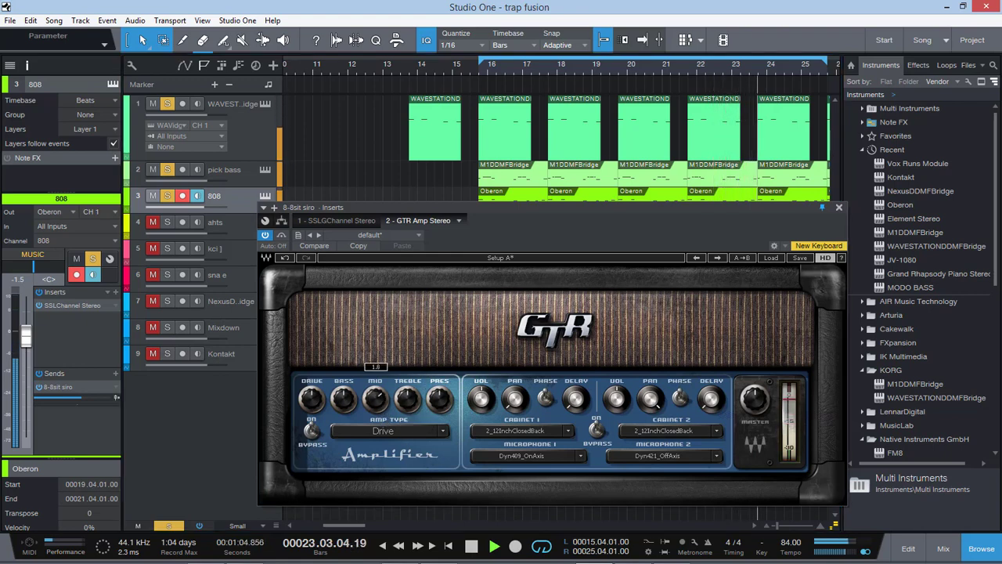
{"action": "left_click_drag", "start_coordinate": [375, 400], "coordinate": [375, 390]}
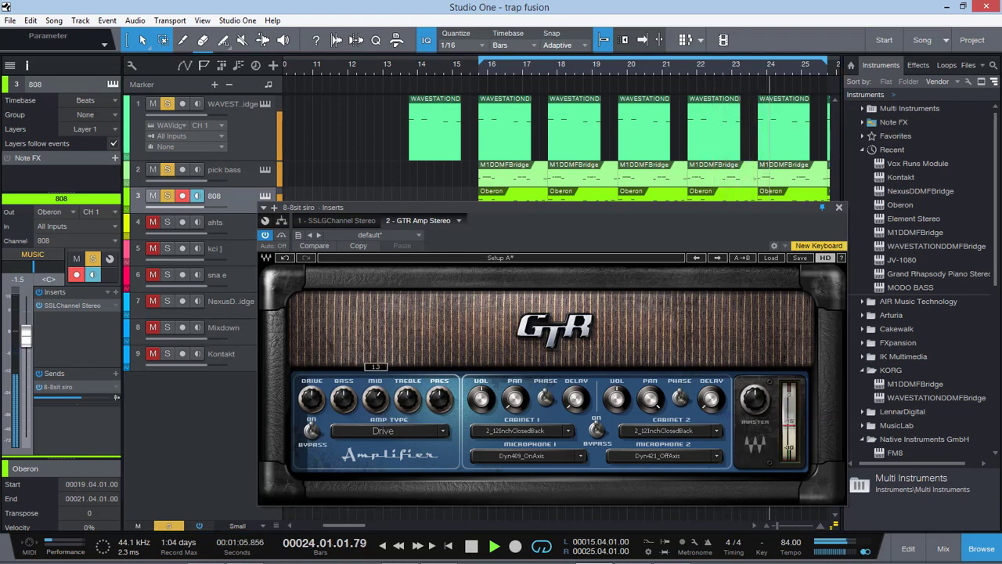
Try the OverDrive and Scream amp types in the GTR Amp while the soloed tracks play.
{"action": "left_click", "coordinate": [420, 433]}
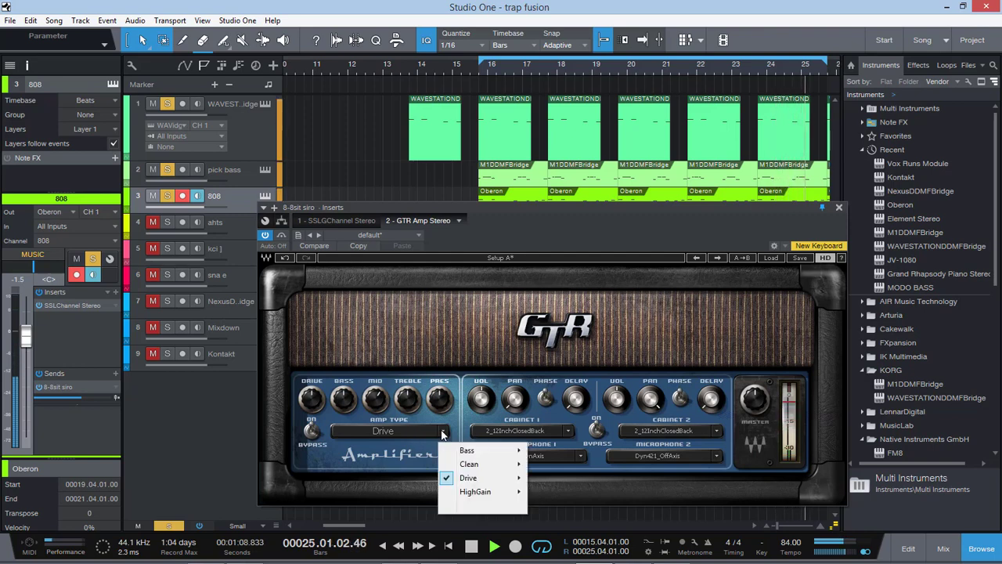
{"action": "mouse_move", "coordinate": [491, 482]}
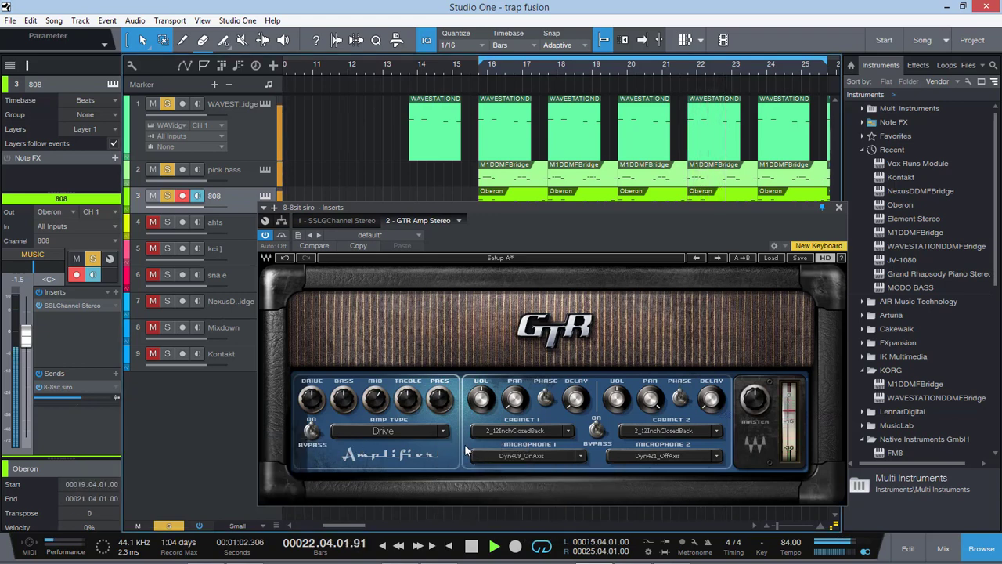
{"action": "left_click", "coordinate": [444, 433]}
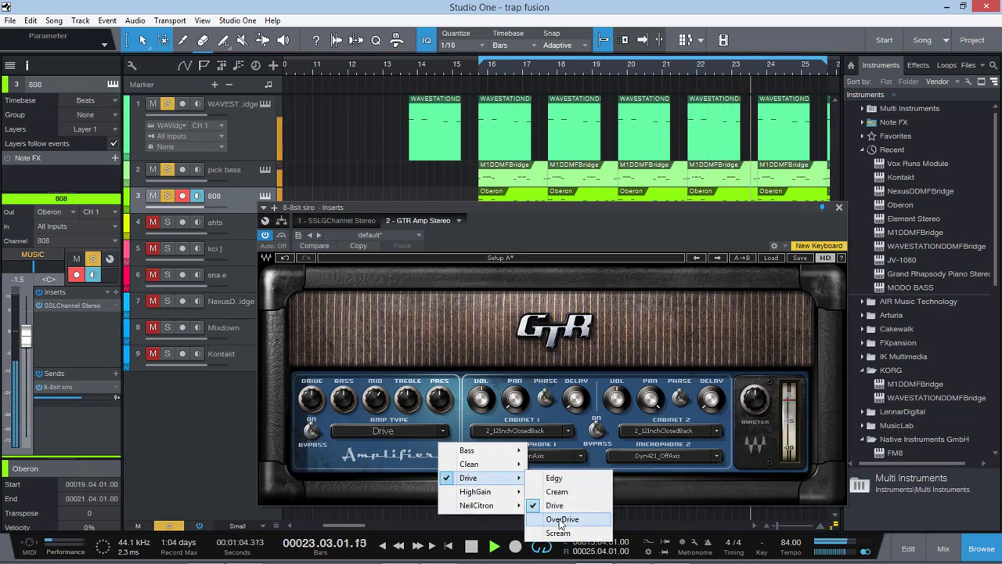
{"action": "left_click", "coordinate": [559, 522]}
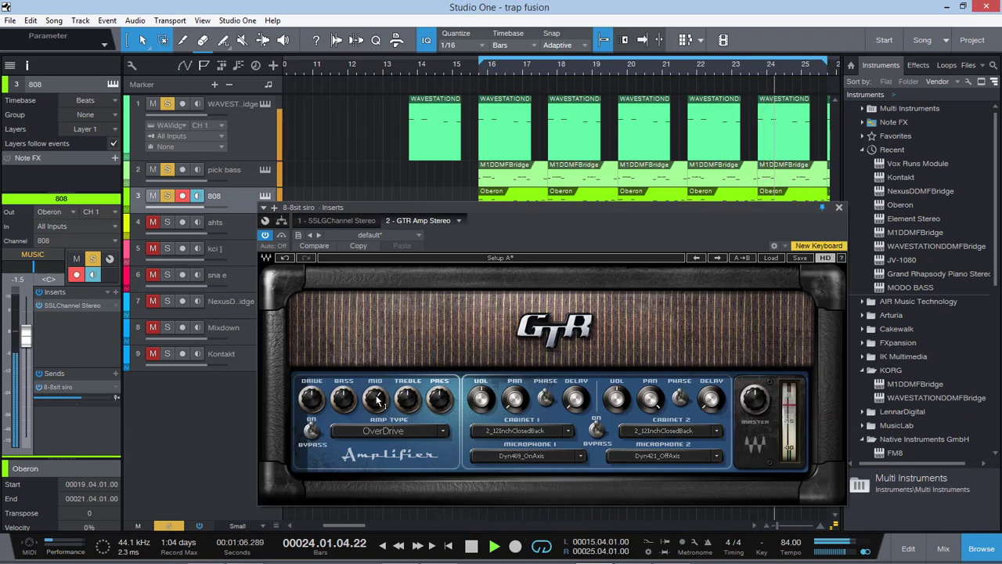
{"action": "left_click", "coordinate": [443, 431]}
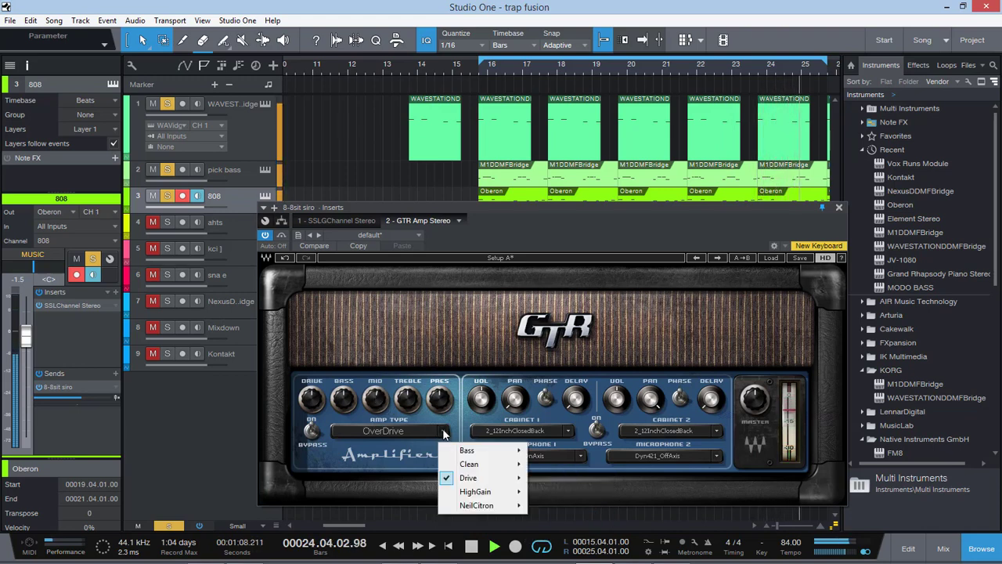
{"action": "mouse_move", "coordinate": [505, 479]}
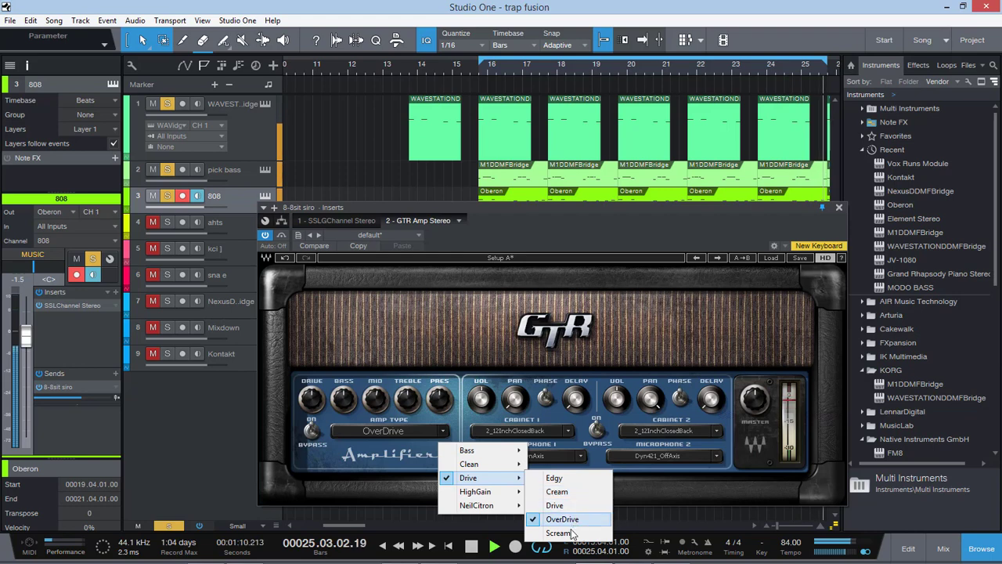
{"action": "left_click", "coordinate": [571, 534]}
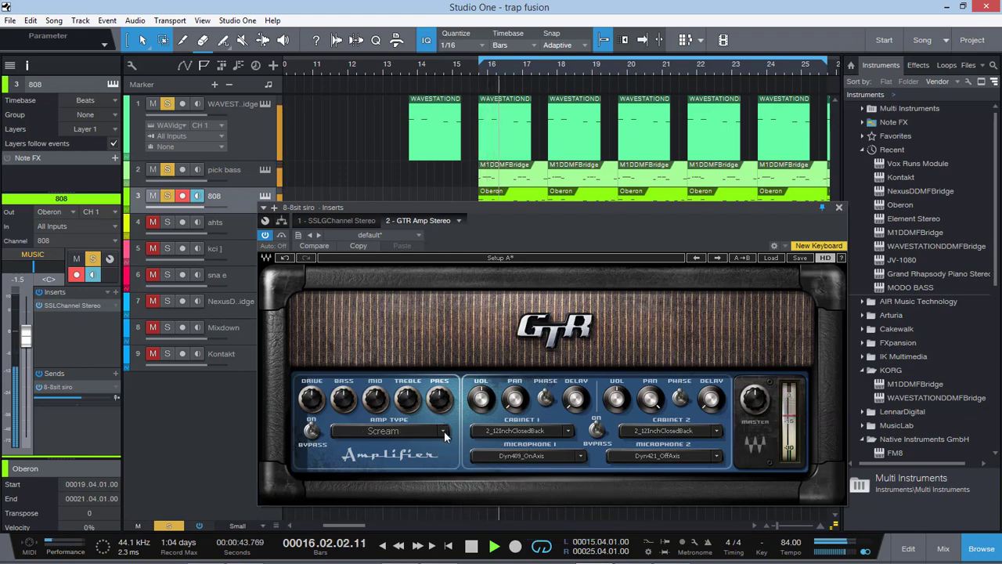
Set the GTR Amp's amp type to Cream and close the plug-in window.
{"action": "left_click", "coordinate": [443, 432]}
{"action": "mouse_move", "coordinate": [469, 477]}
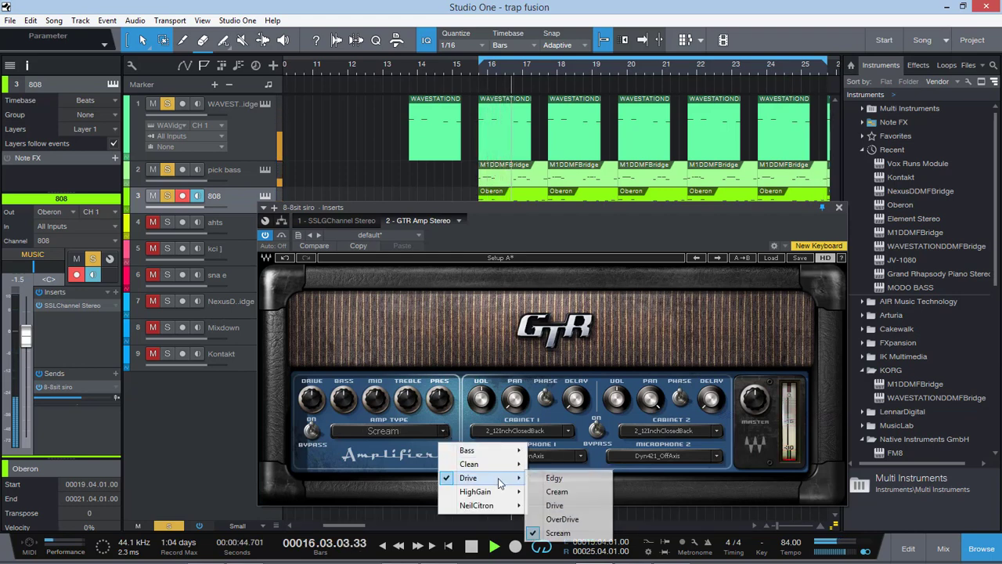
{"action": "left_click", "coordinate": [561, 493]}
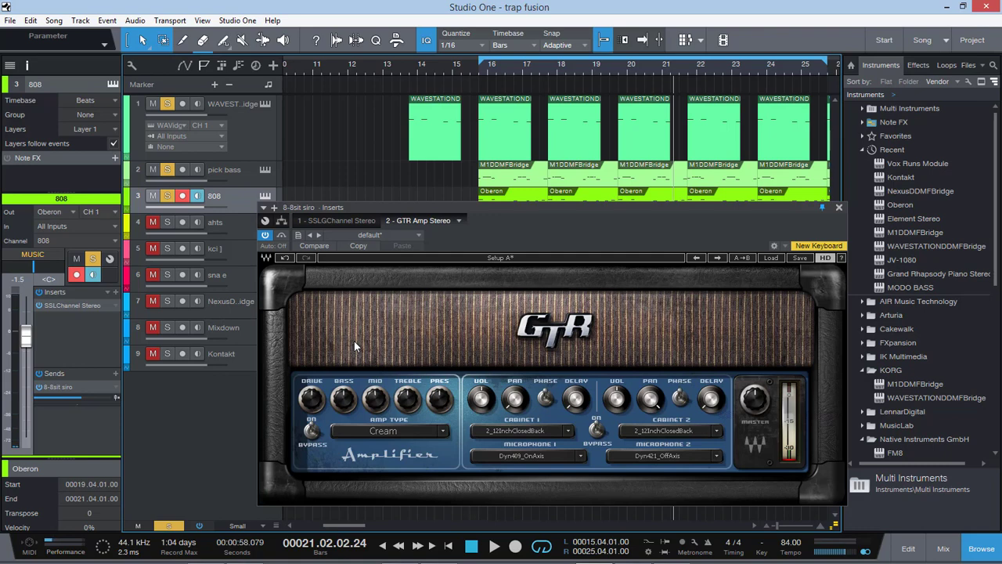
{"action": "left_click", "coordinate": [838, 207]}
Solo the ahts track as well and play the soloed tracks from 15.04.01, just before bar 16.
{"action": "left_click", "coordinate": [224, 222]}
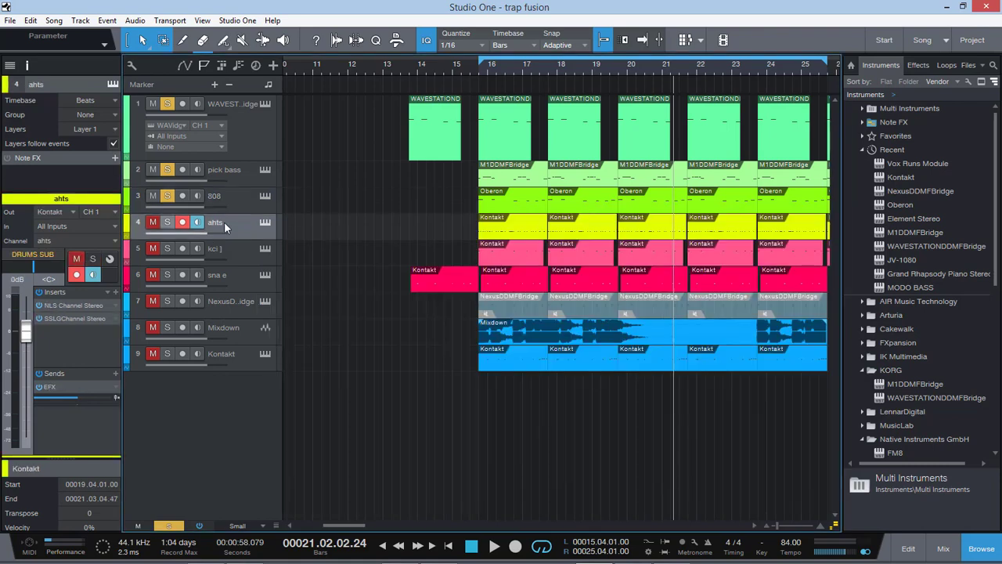
{"action": "left_click", "coordinate": [167, 222]}
{"action": "left_click", "coordinate": [479, 69]}
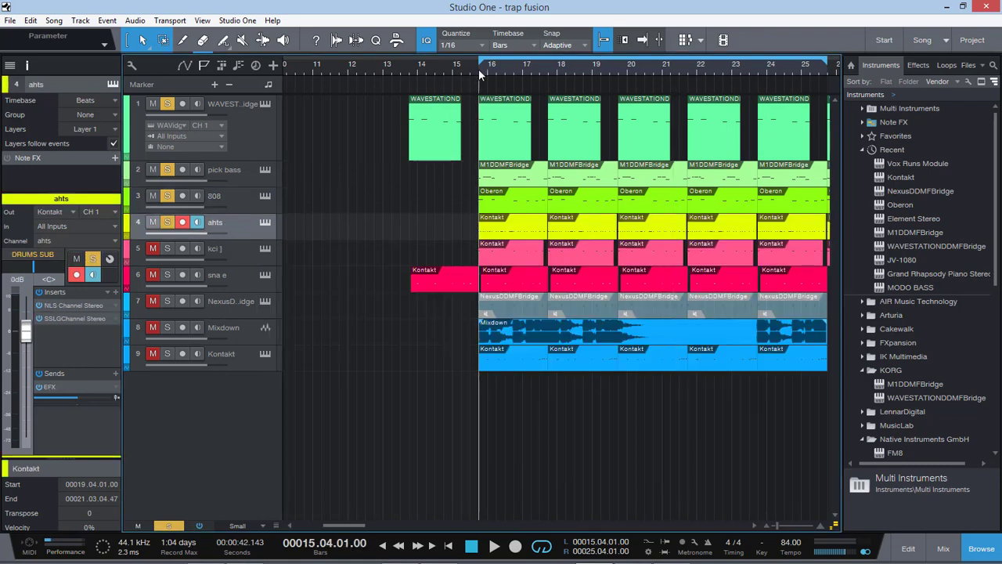
{"action": "key", "text": "space"}
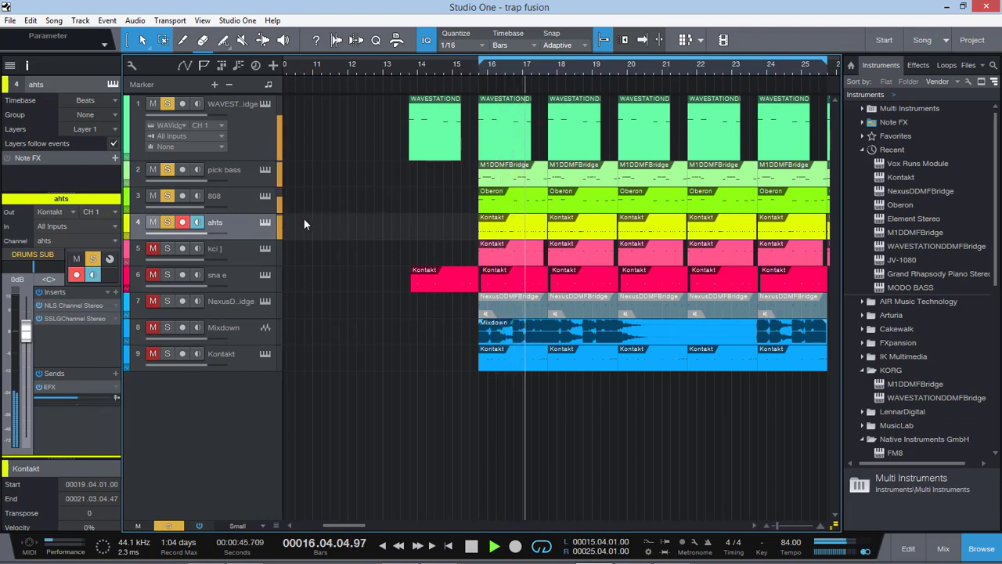
Inspect the SSLChannel Stereo insert on the pick bass track during playback.
{"action": "left_click", "coordinate": [241, 176]}
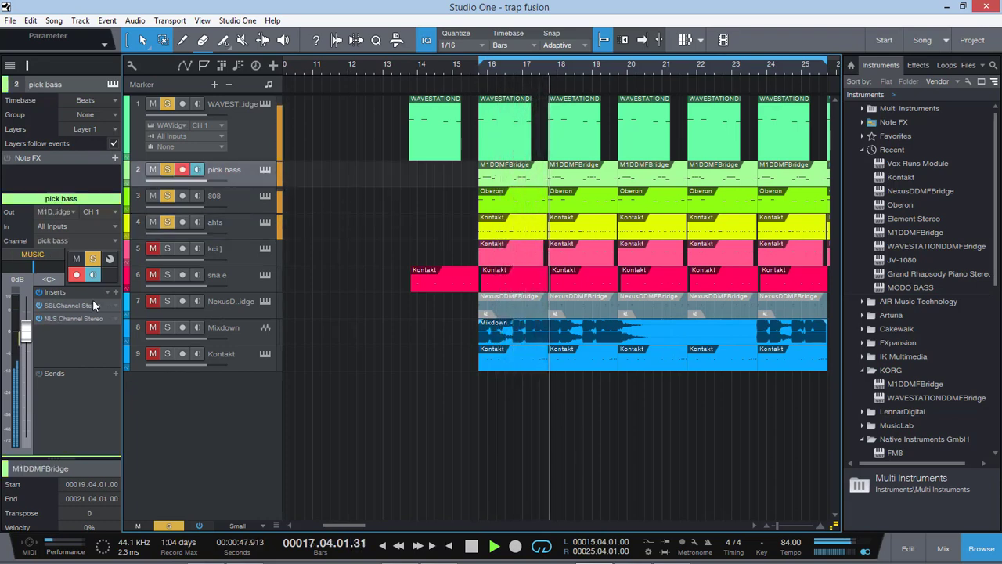
{"action": "double_click", "coordinate": [72, 305]}
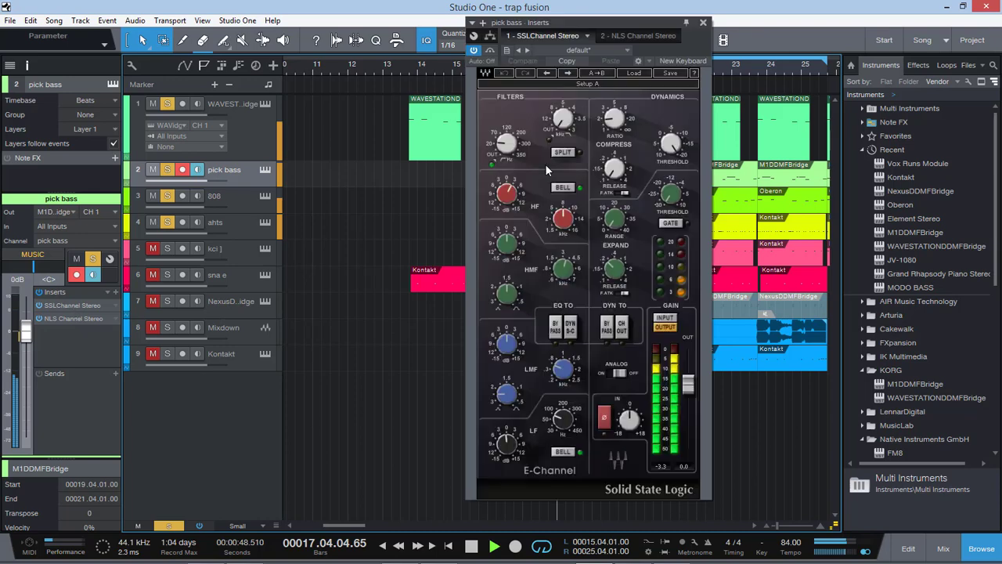
{"action": "mouse_move", "coordinate": [508, 191]}
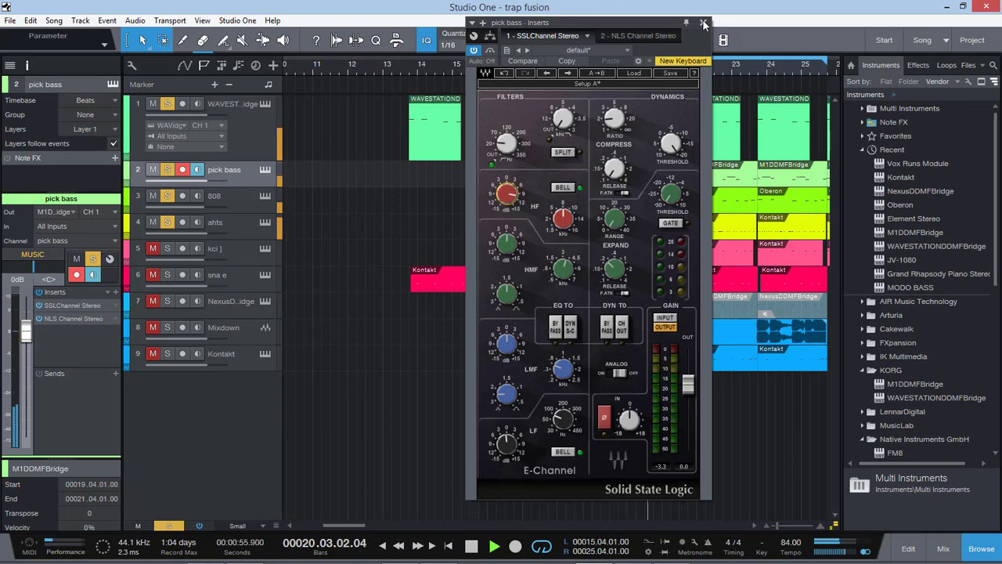
{"action": "left_click", "coordinate": [703, 23]}
Inspect the SSLChannel Stereo insert on the 808 track.
{"action": "left_click", "coordinate": [229, 256]}
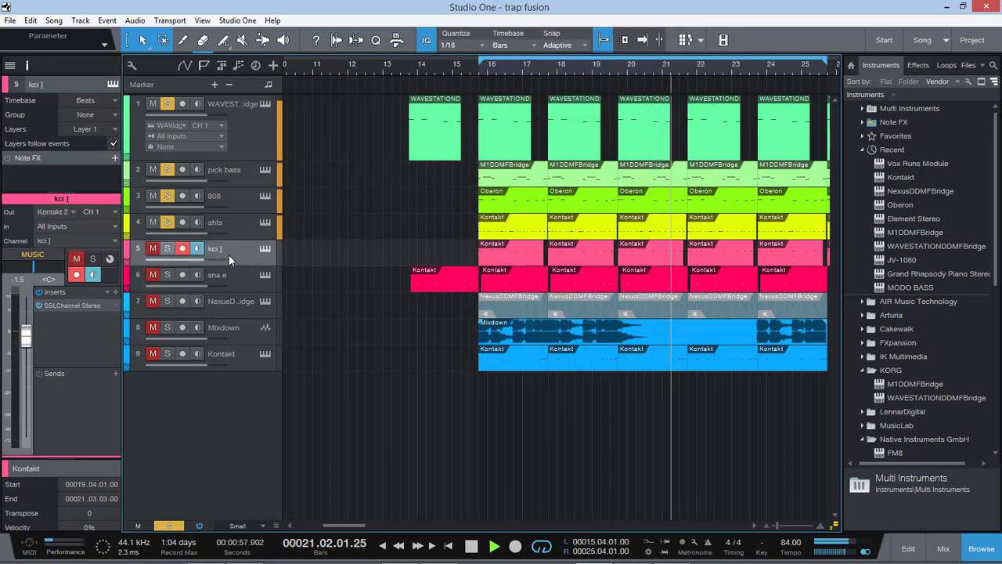
{"action": "left_click", "coordinate": [252, 207]}
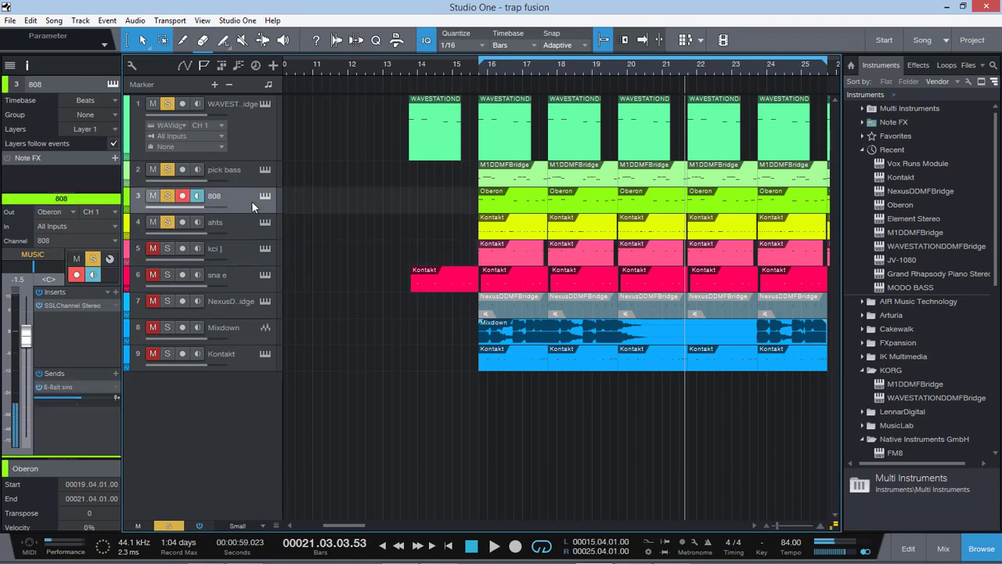
{"action": "left_click", "coordinate": [61, 306]}
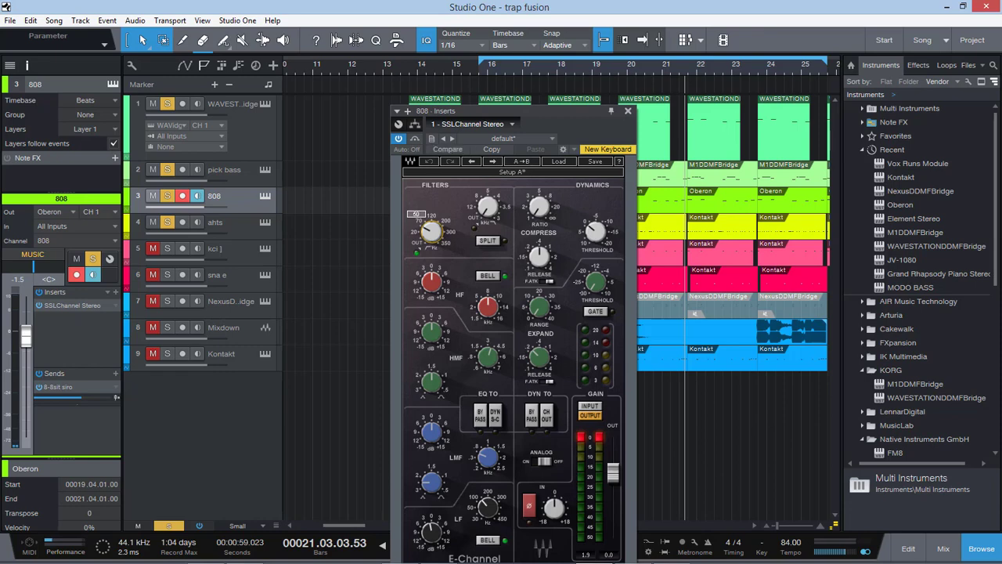
{"action": "left_click", "coordinate": [629, 115]}
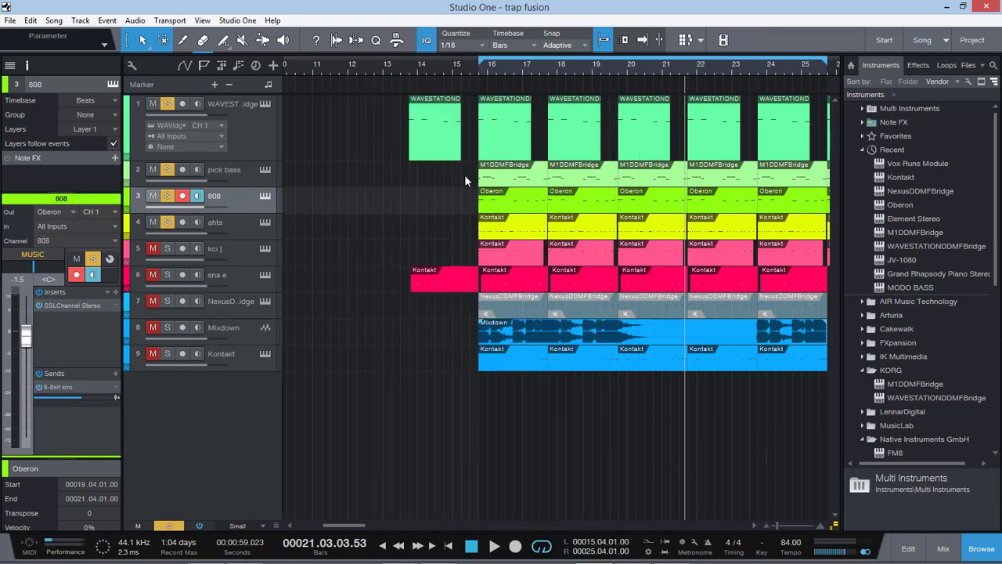
Unmute and solo the kci ] track, and view its SSLChannel Stereo insert settings.
{"action": "left_click", "coordinate": [245, 249]}
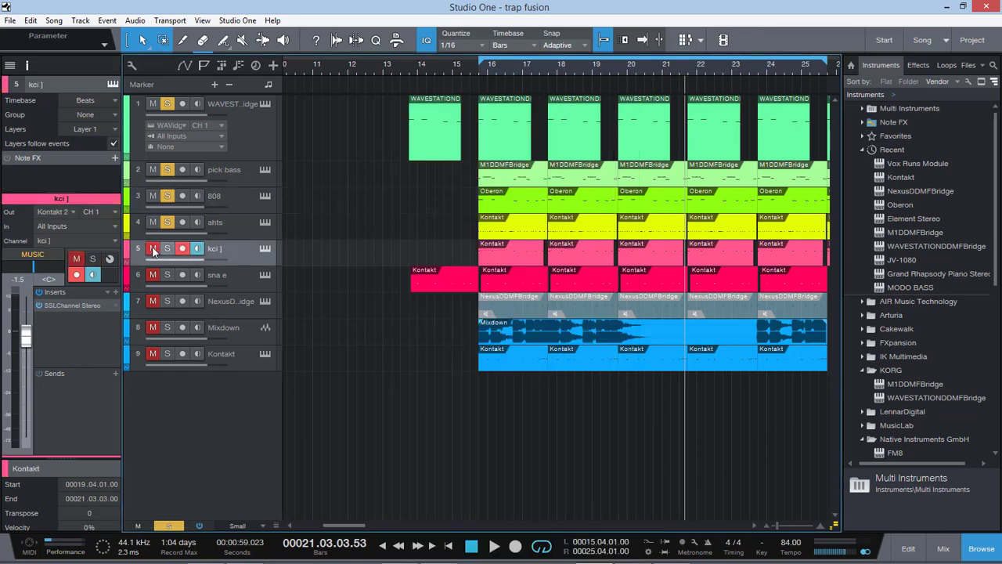
{"action": "left_click", "coordinate": [153, 249]}
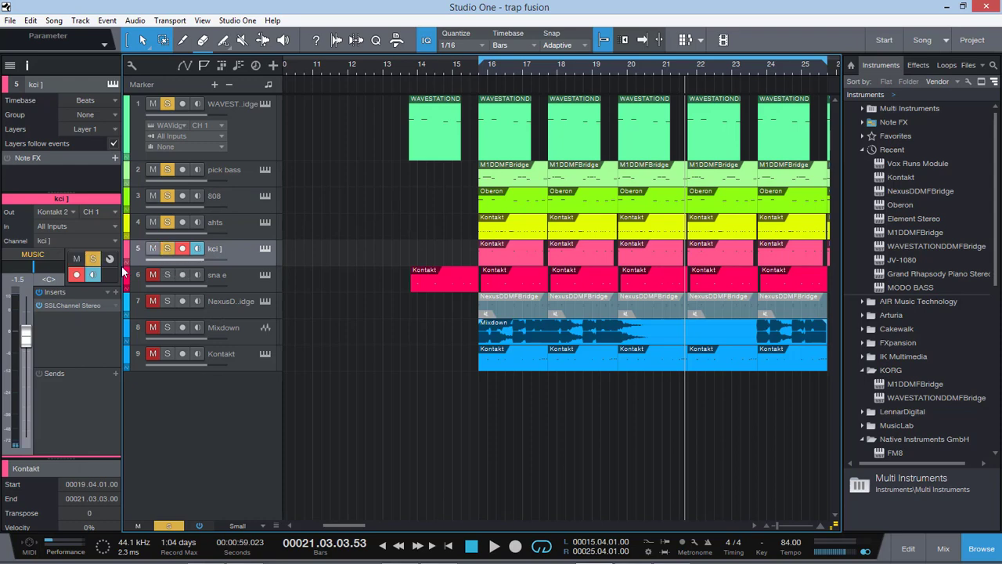
{"action": "double_click", "coordinate": [57, 306]}
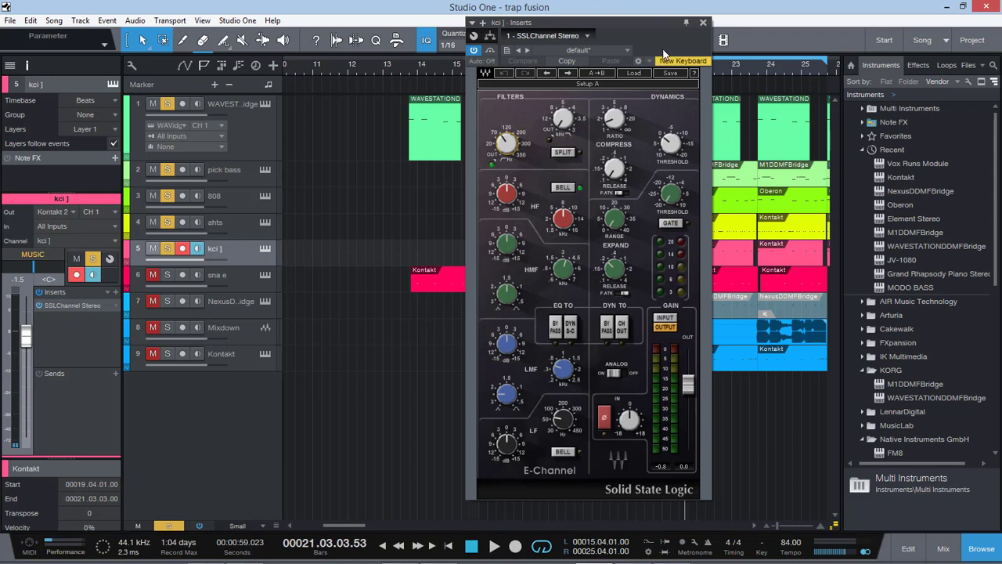
{"action": "left_click", "coordinate": [705, 23]}
Listen to the five soloed tracks from 15.03.01, just before bar 16.
{"action": "left_click", "coordinate": [471, 72]}
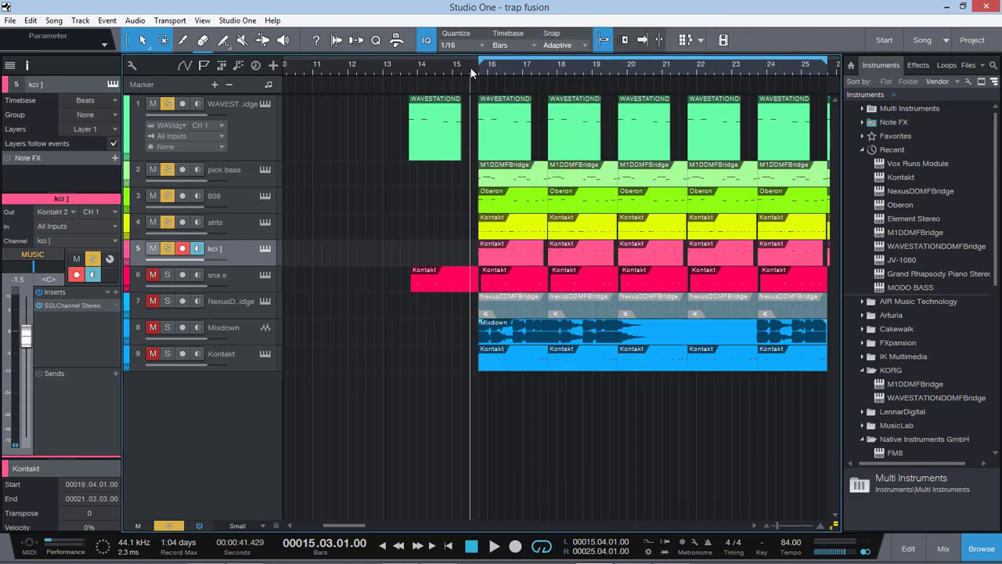
{"action": "key", "text": "space"}
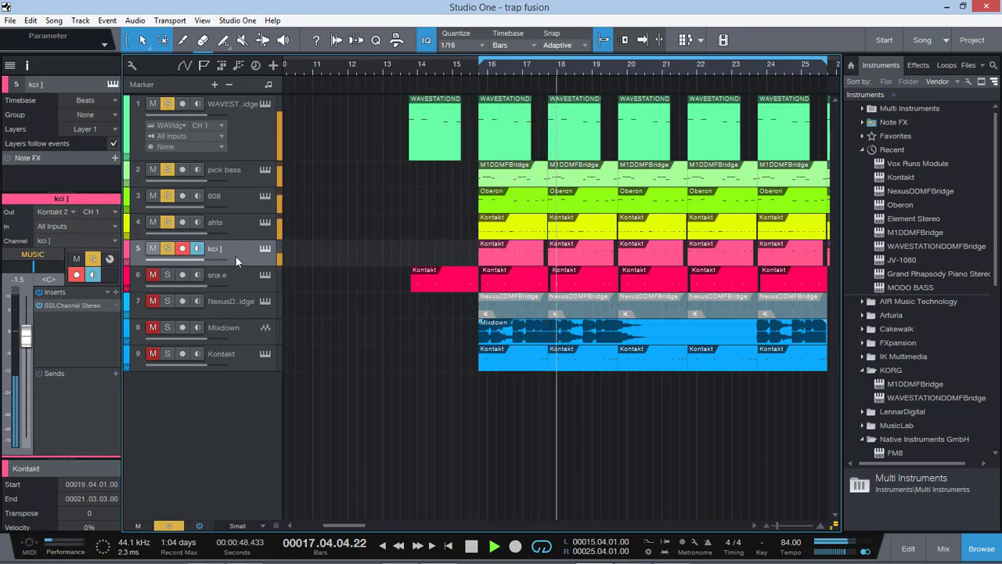
{"action": "key", "text": "space"}
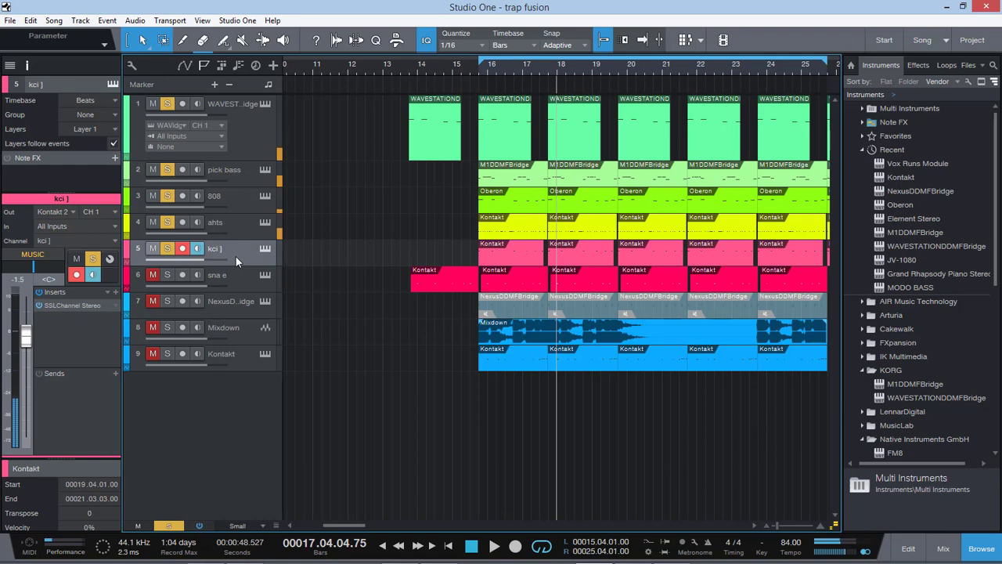
Open the SSLChannel Stereo insert of the kci ] track and solo only the 808 and kci ] tracks.
{"action": "double_click", "coordinate": [64, 307]}
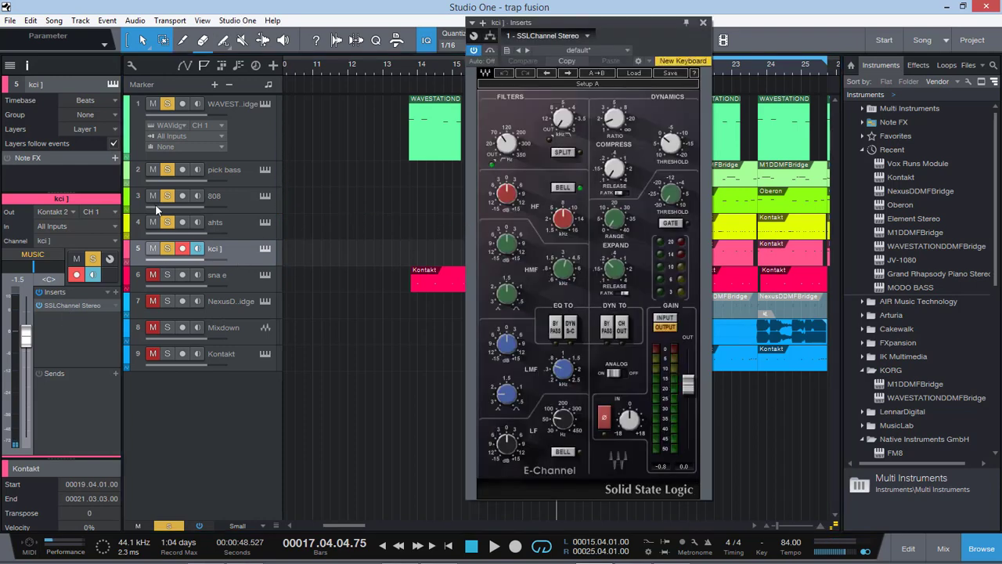
{"action": "left_click", "coordinate": [167, 526]}
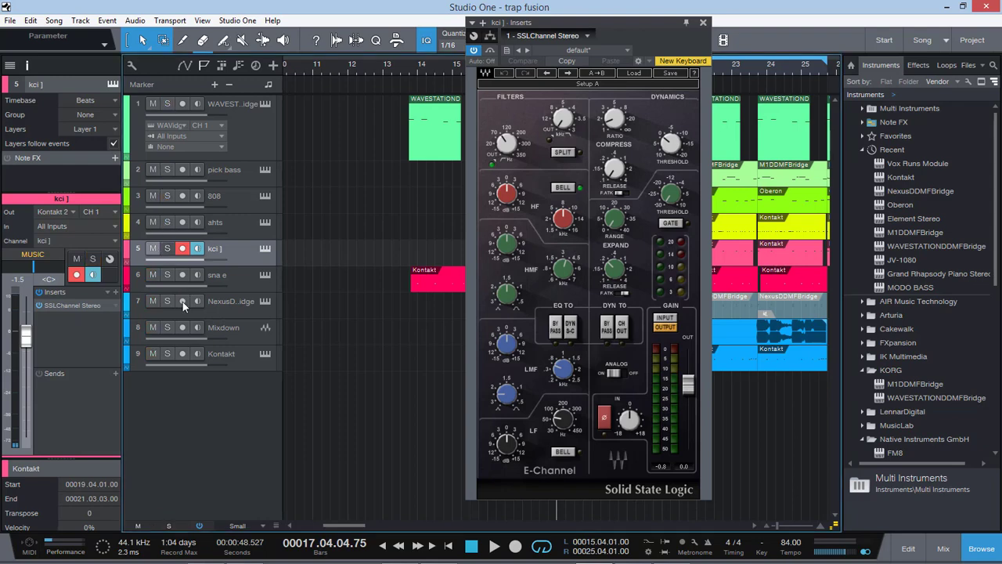
{"action": "left_click", "coordinate": [166, 196]}
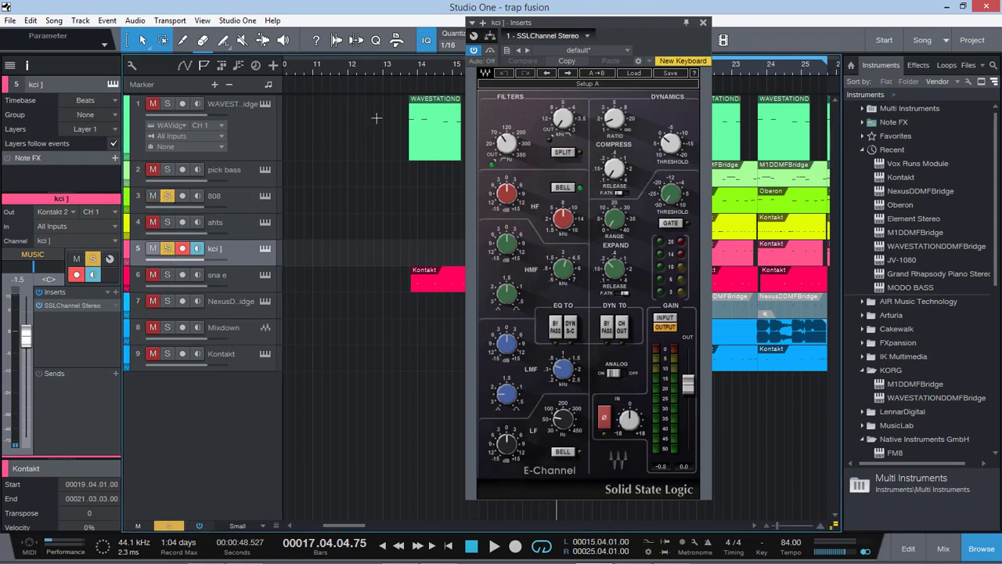
{"action": "left_click_drag", "start_coordinate": [596, 26], "coordinate": [361, 58]}
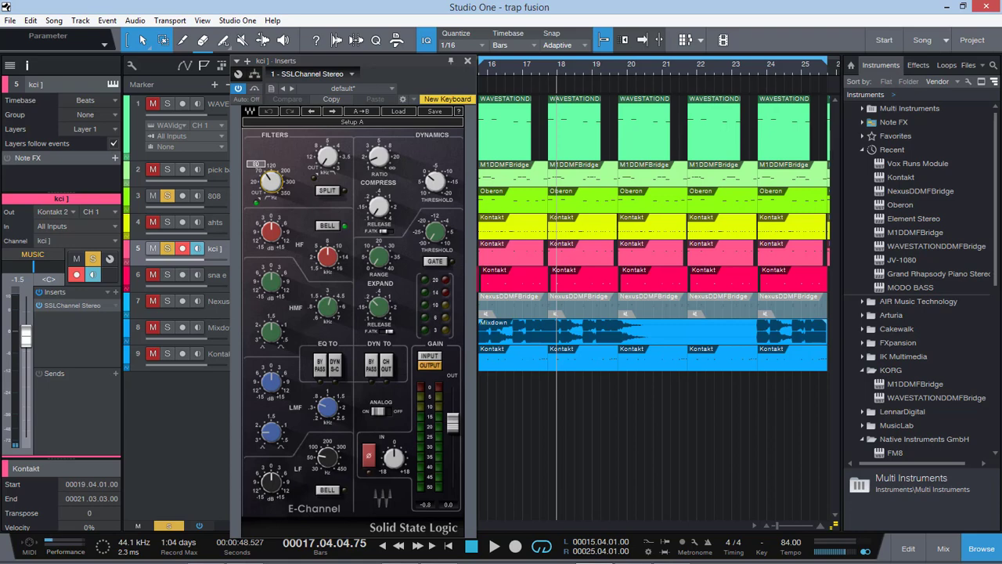
{"action": "left_click_drag", "start_coordinate": [400, 59], "coordinate": [407, 37]}
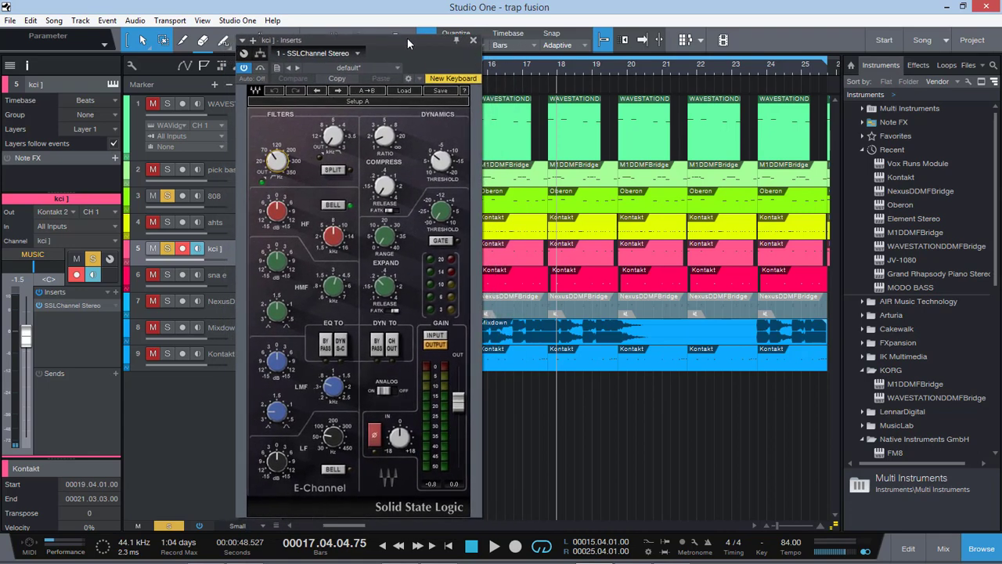
Play the soloed 808 and kci ] tracks, muting and restoring kci ] to compare, and close its insert window.
{"action": "key", "text": "space"}
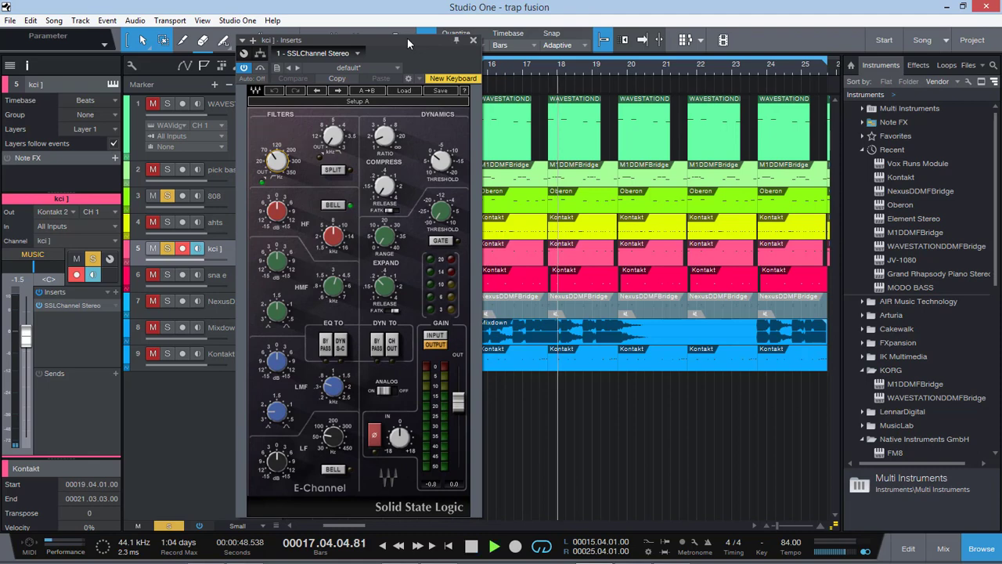
{"action": "left_click", "coordinate": [153, 248]}
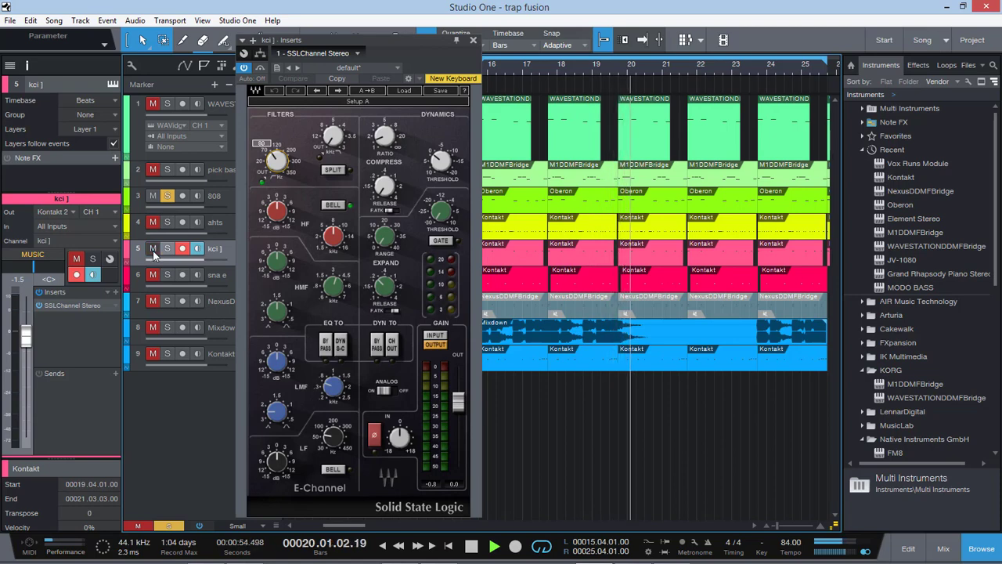
{"action": "left_click", "coordinate": [153, 249]}
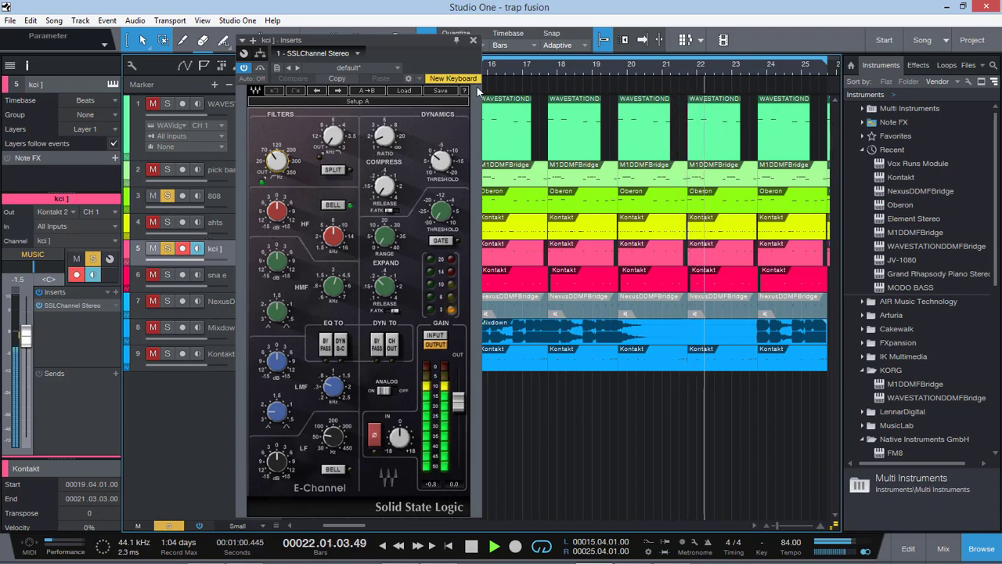
{"action": "left_click", "coordinate": [473, 40]}
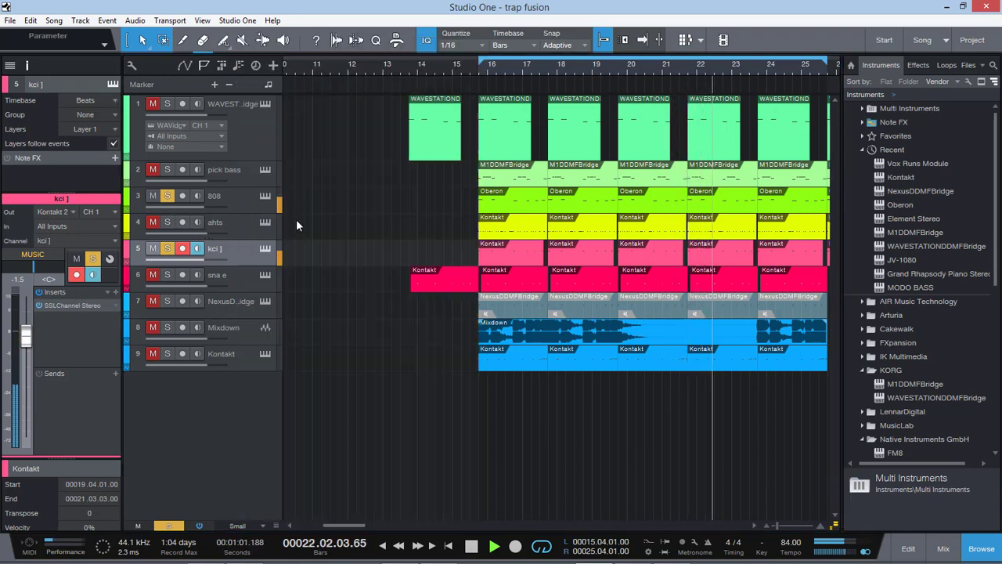
Add the ahts and sna e tracks to the solo and select the sna e track.
{"action": "left_click", "coordinate": [153, 275]}
{"action": "left_click", "coordinate": [166, 275]}
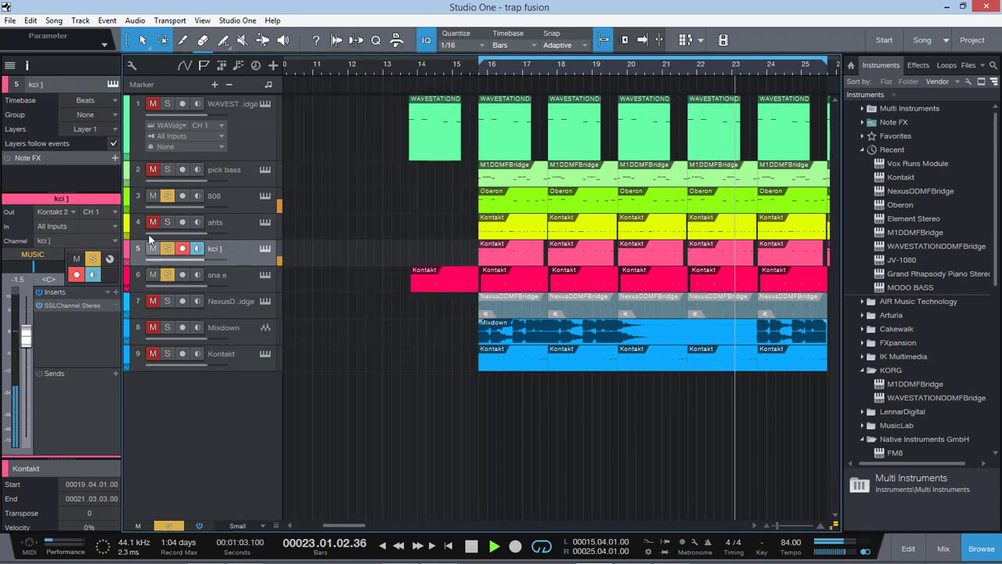
{"action": "left_click", "coordinate": [239, 276]}
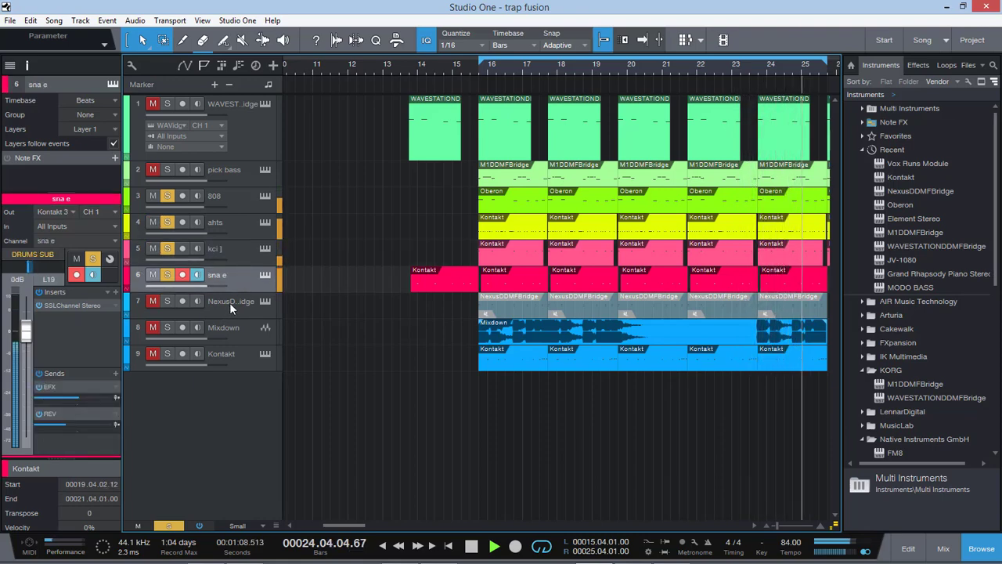
Add the Mixdown and Kontakt tracks to the solo during playback and select the Kontakt track.
{"action": "left_click", "coordinate": [229, 302]}
{"action": "left_click", "coordinate": [231, 324]}
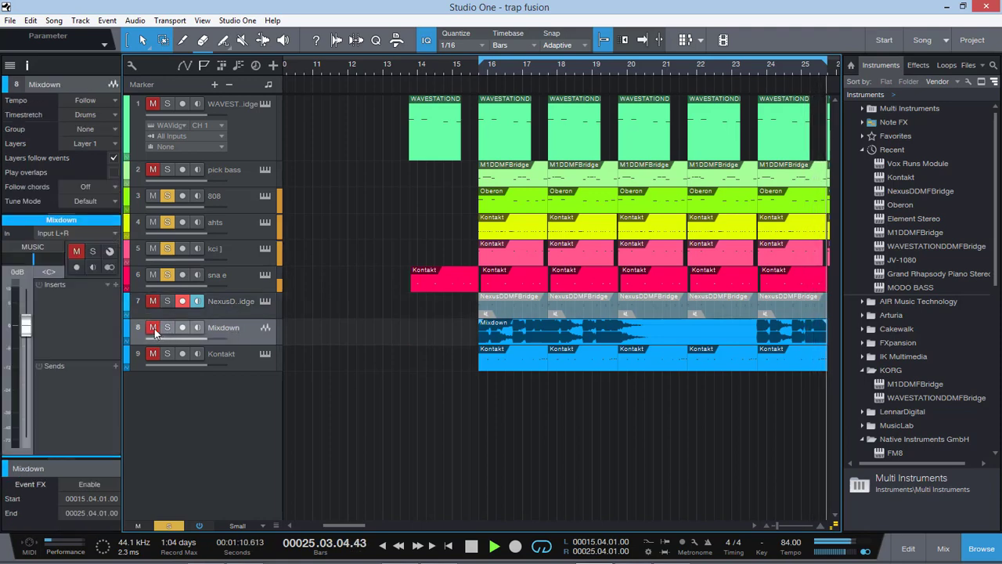
{"action": "left_click", "coordinate": [163, 329]}
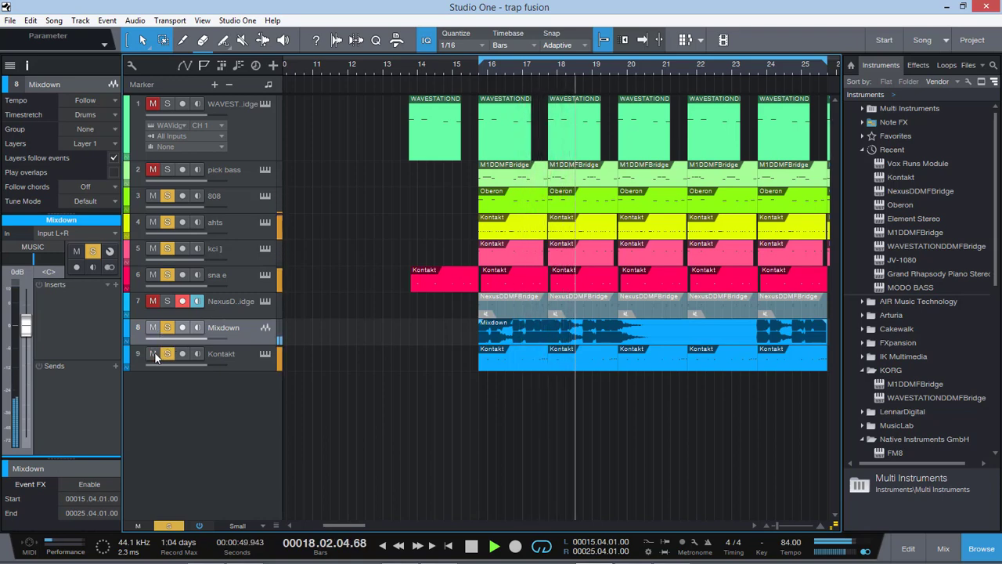
{"action": "left_click", "coordinate": [243, 354]}
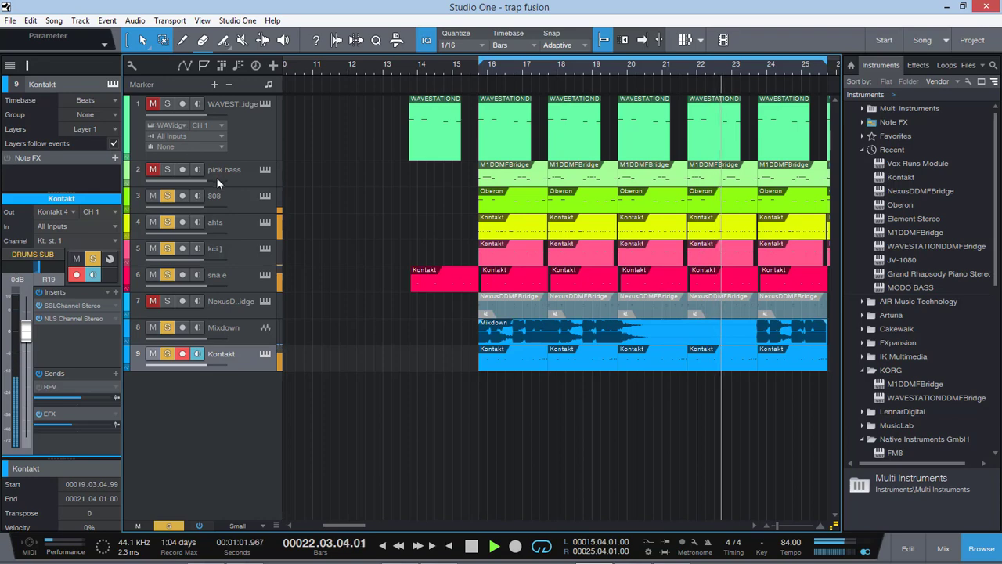
Solo the WAVEST..idge track as well, and briefly mute and restore sna e to compare the groove.
{"action": "left_click", "coordinate": [154, 104]}
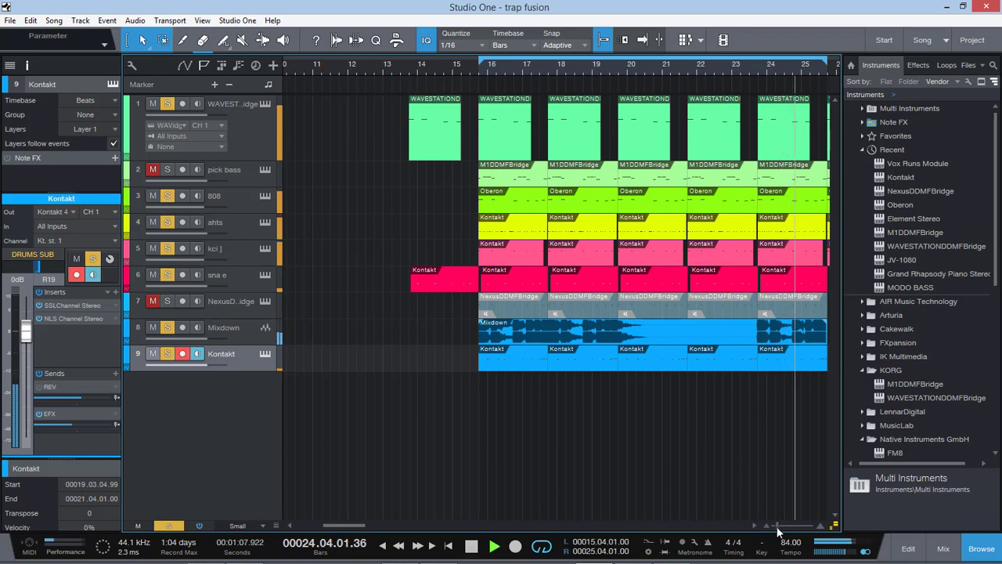
{"action": "left_click_drag", "start_coordinate": [778, 527], "coordinate": [778, 528]}
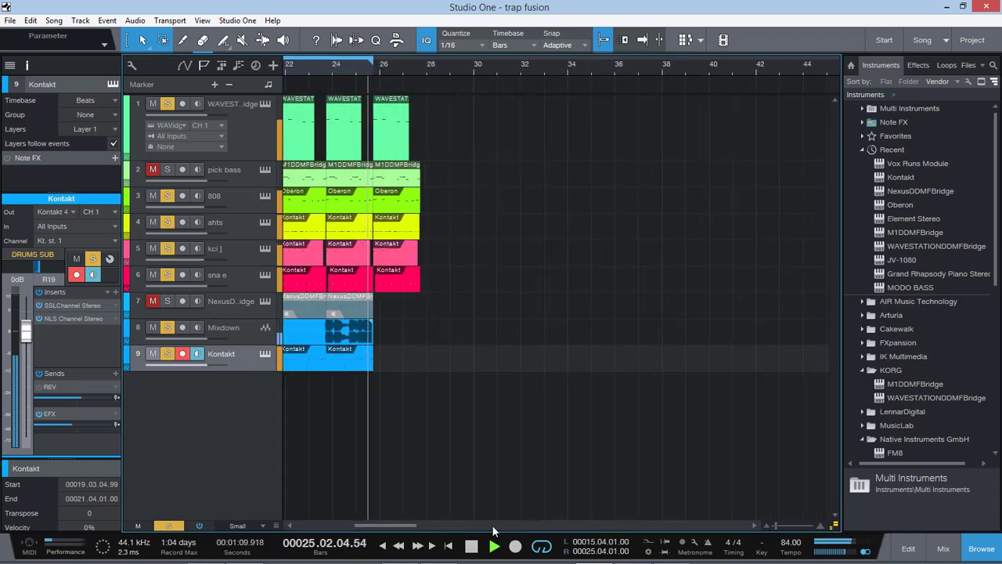
{"action": "left_click_drag", "start_coordinate": [398, 525], "coordinate": [373, 526]}
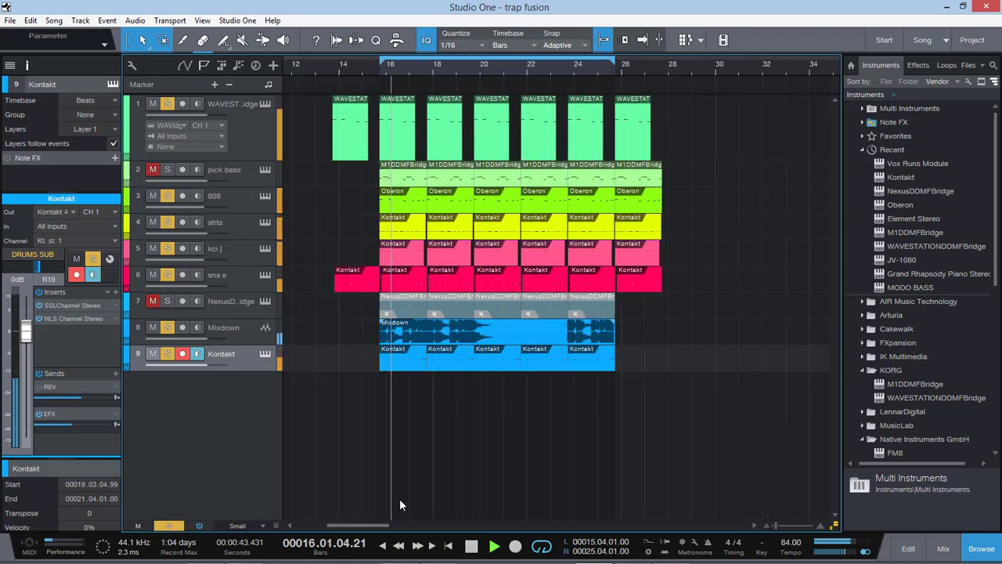
{"action": "left_click", "coordinate": [153, 275]}
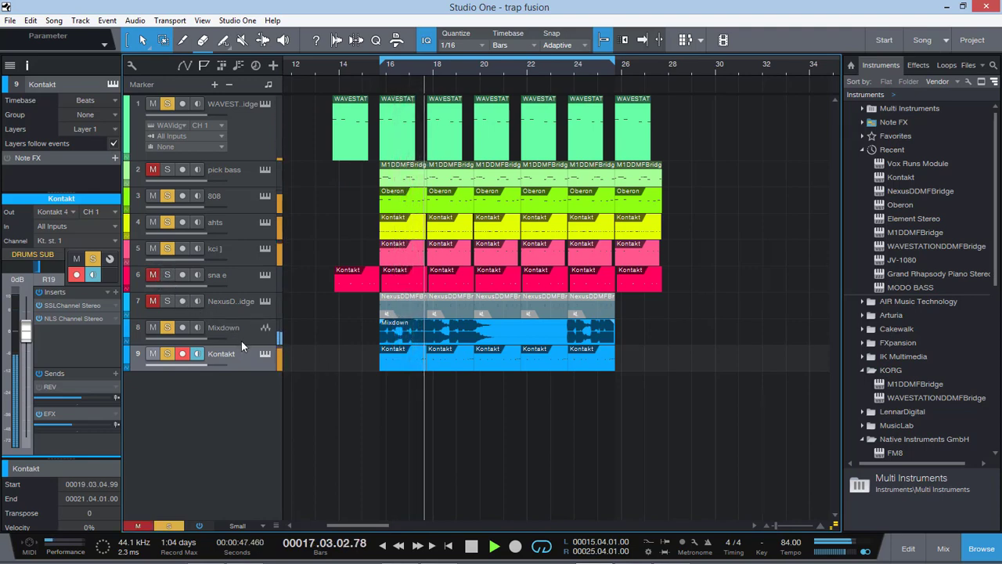
{"action": "left_click", "coordinate": [149, 274]}
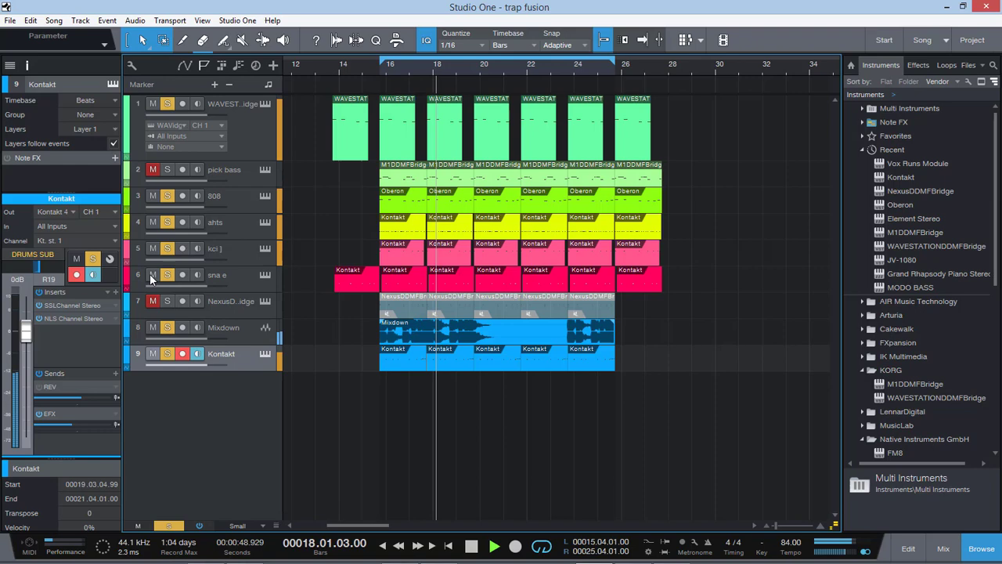
Unmute the pick bass track, clear all solos to hear the full mix, and stop playback with pick bass selected.
{"action": "left_click", "coordinate": [153, 169]}
{"action": "left_click", "coordinate": [171, 527]}
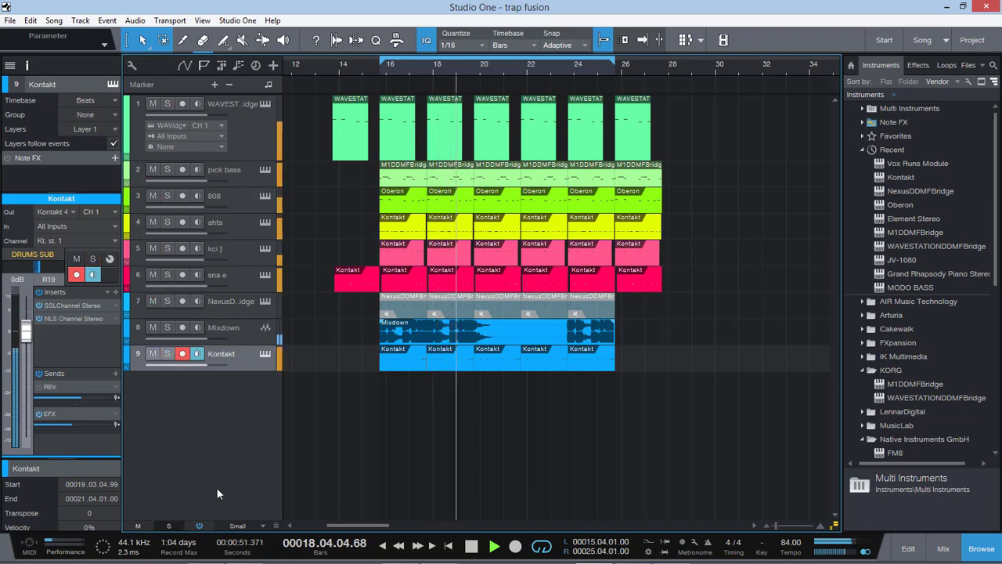
{"action": "left_click", "coordinate": [232, 172]}
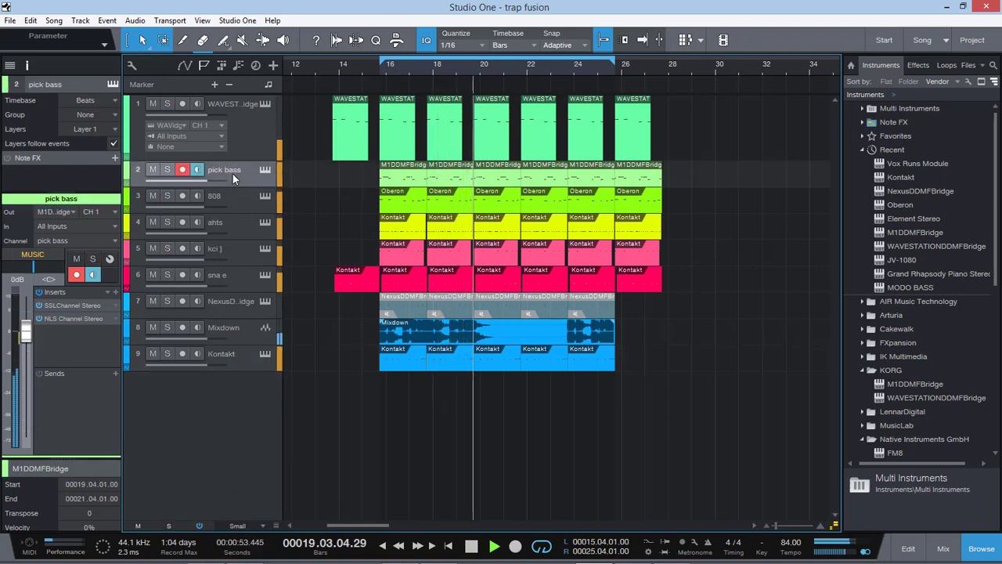
{"action": "key", "text": "space"}
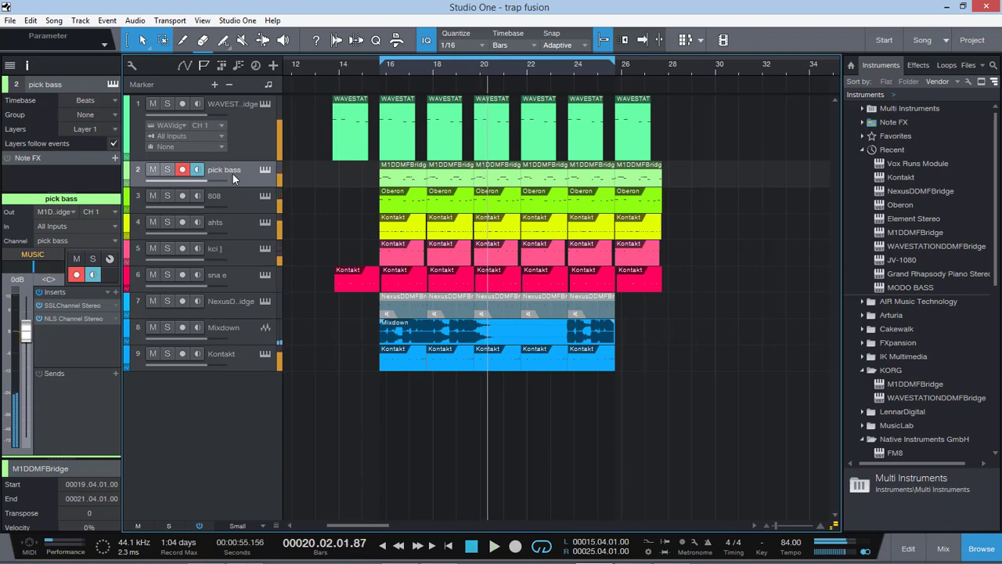
Solo the pick bass, 808 and kci ] tracks and listen to them together from 15.04.01.
{"action": "left_click", "coordinate": [167, 170]}
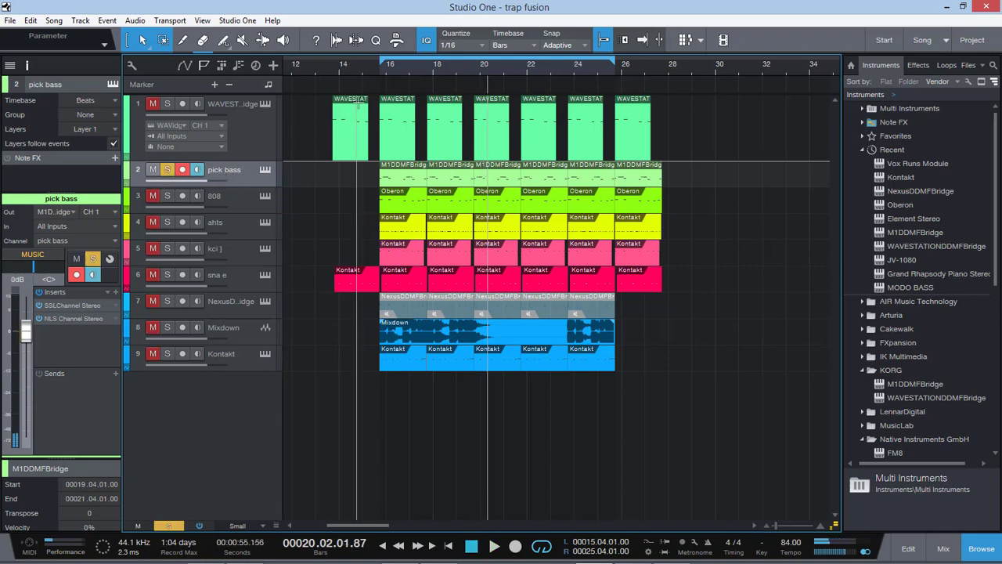
{"action": "left_click", "coordinate": [389, 62]}
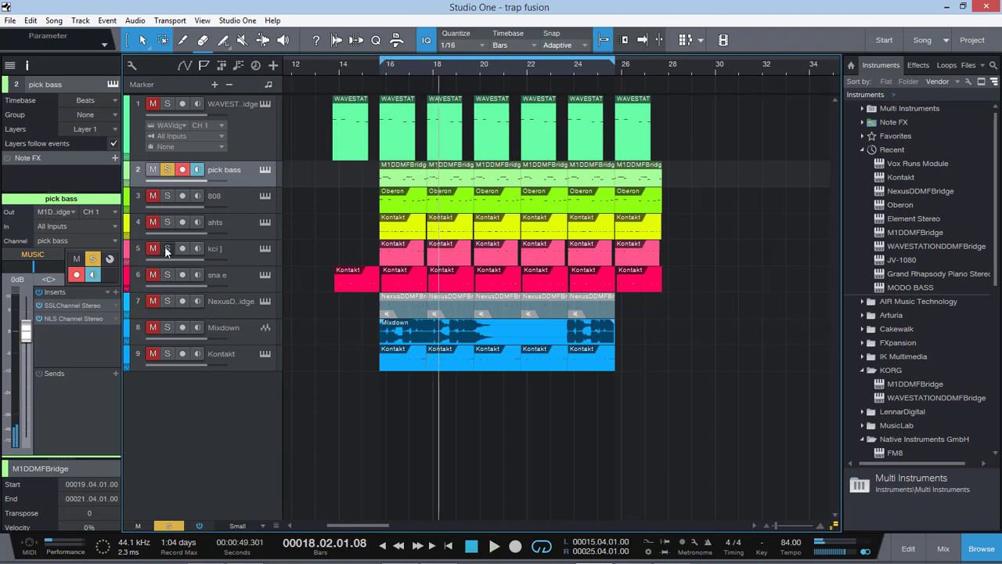
{"action": "left_click", "coordinate": [167, 197]}
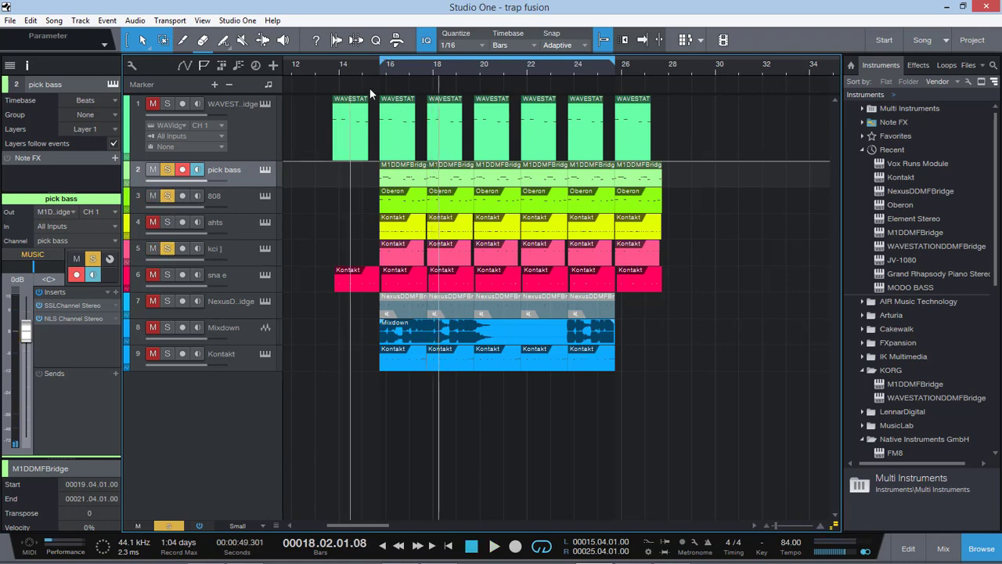
{"action": "left_click", "coordinate": [380, 64]}
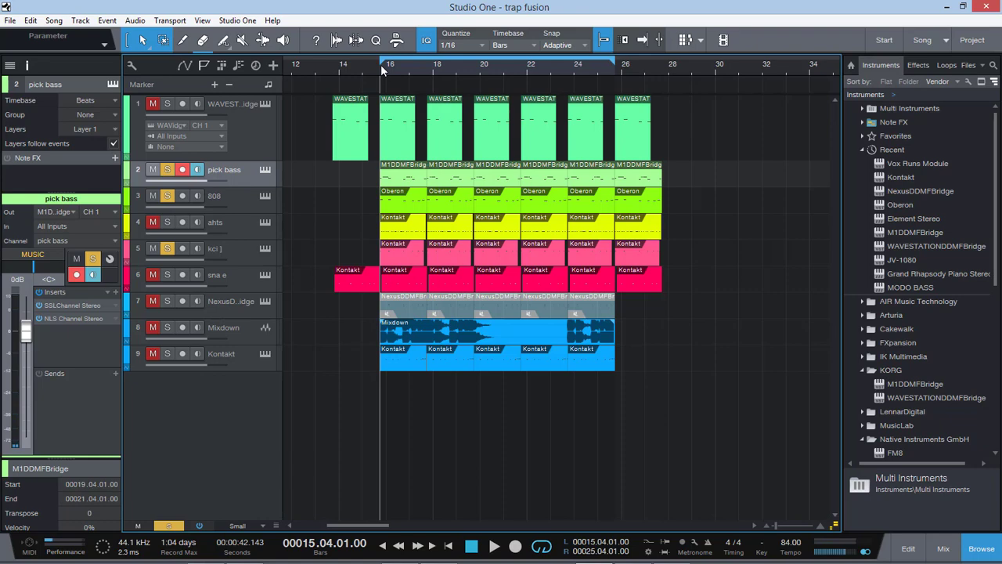
{"action": "key", "text": "space"}
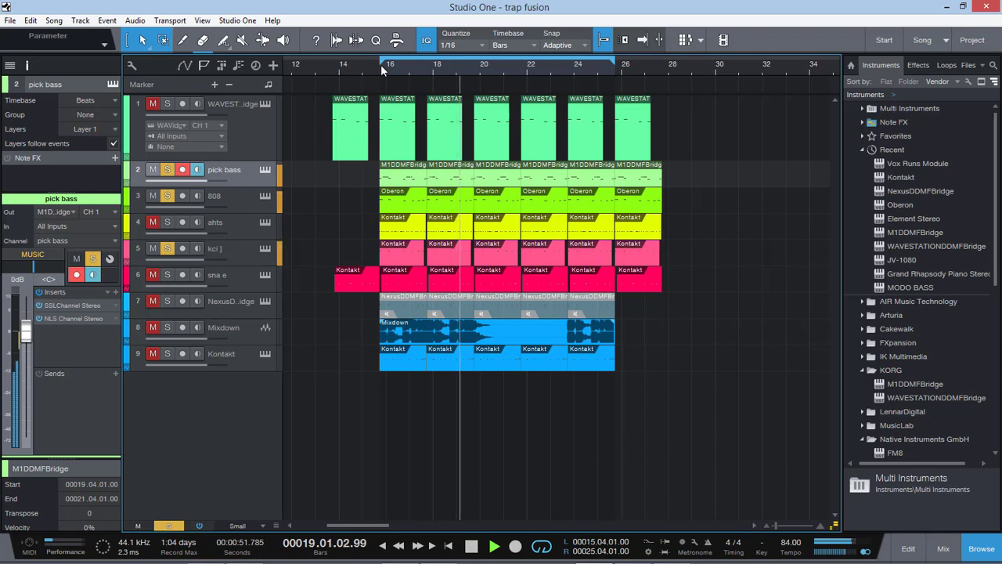
{"action": "key", "text": "space"}
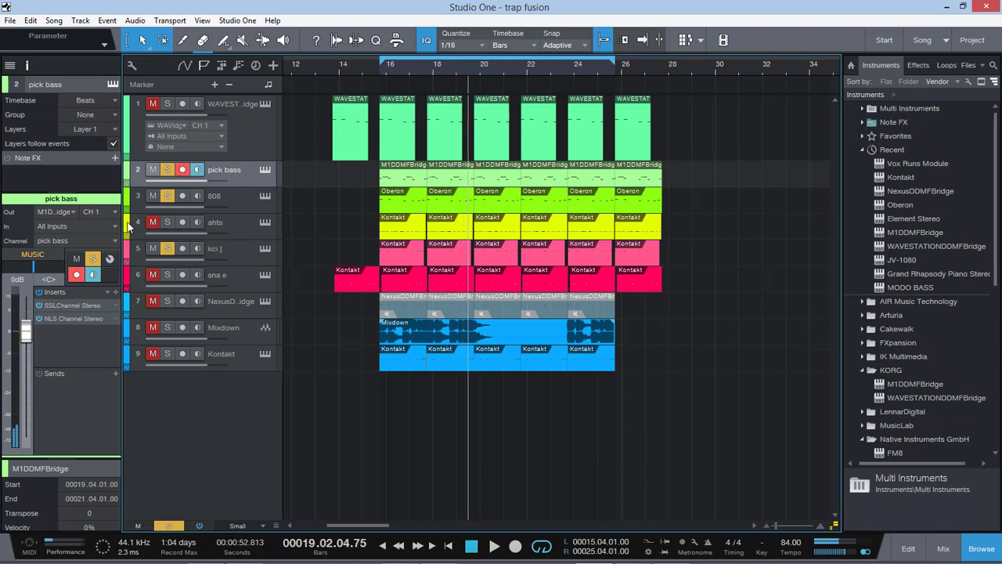
Add ahts to the solo and inspect the SSLGChannel Stereo and GTR Amp Stereo inserts on the 808's 8-8sit siro send.
{"action": "left_click", "coordinate": [233, 201]}
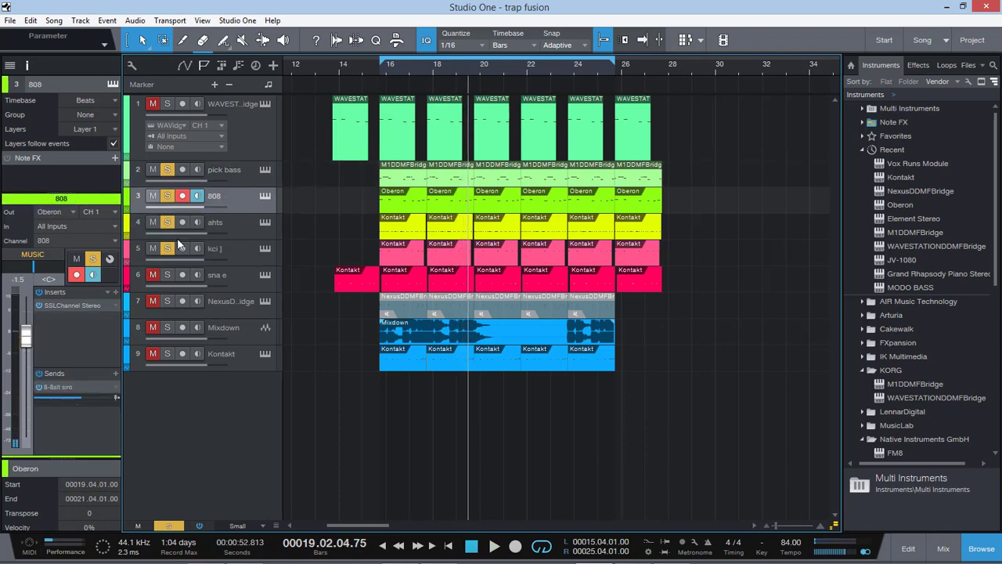
{"action": "left_click", "coordinate": [60, 390]}
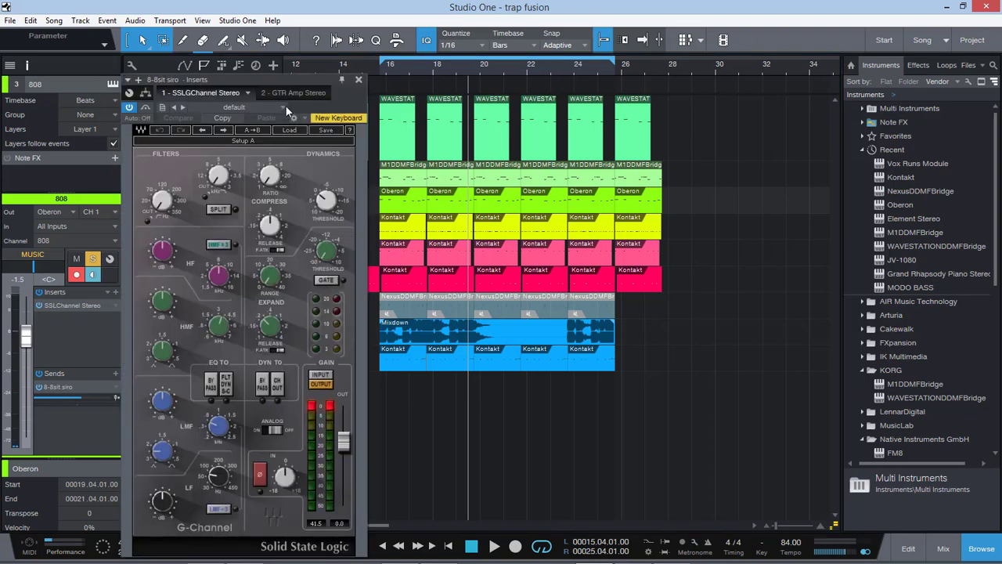
{"action": "left_click", "coordinate": [295, 92]}
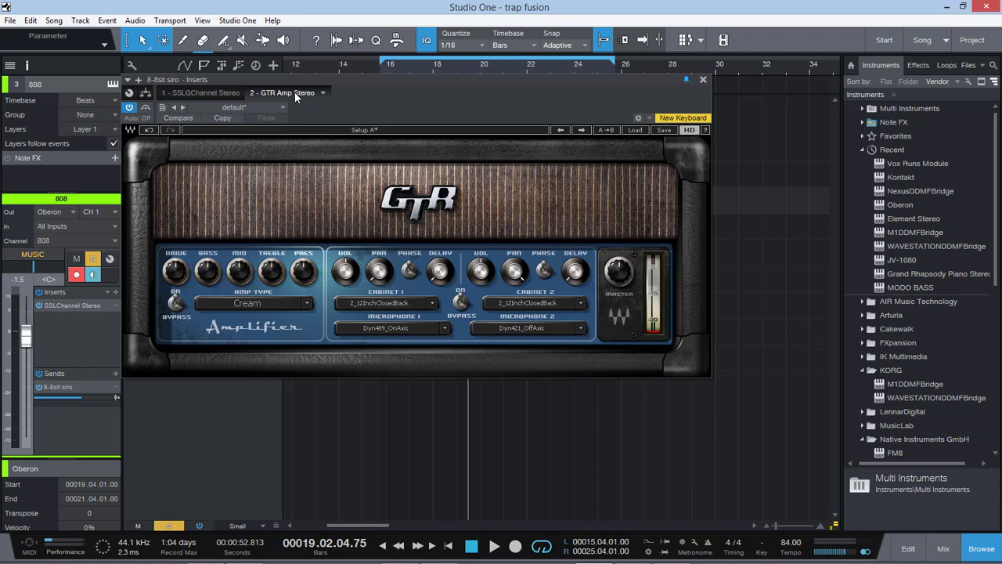
{"action": "left_click_drag", "start_coordinate": [355, 75], "coordinate": [489, 74]}
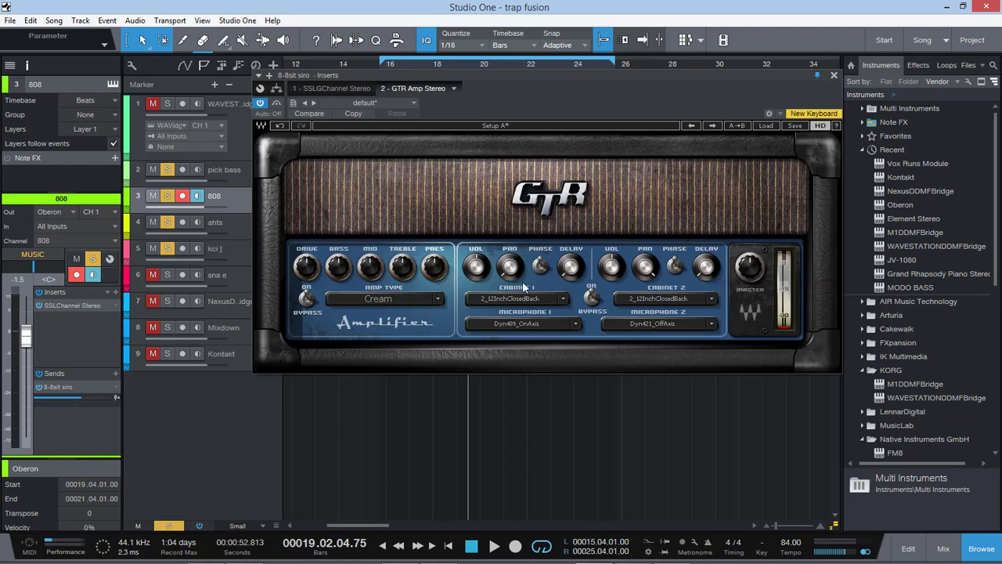
{"action": "key", "text": "space"}
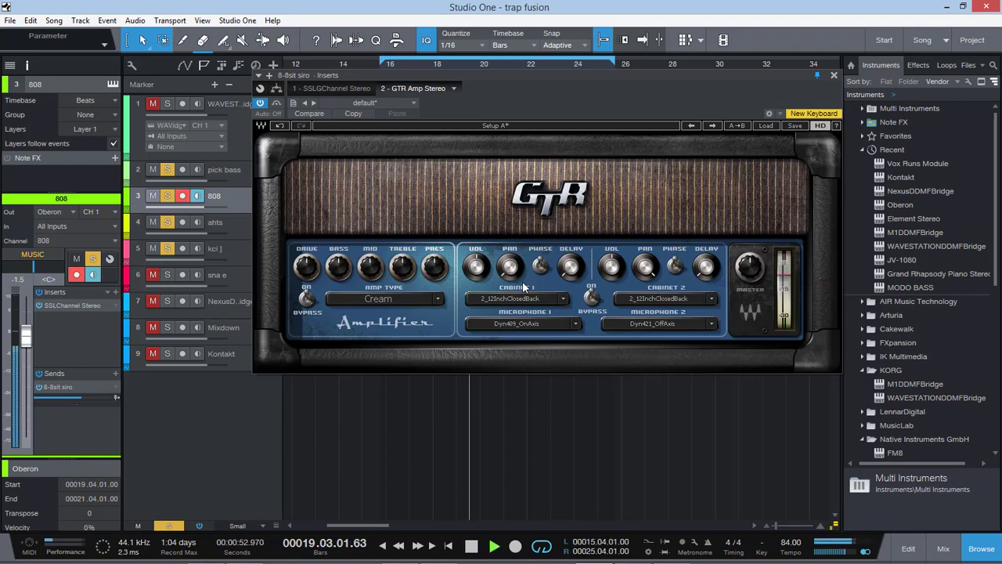
Inspect the filter setting in the 808 track's own SSLChannel Stereo insert during playback.
{"action": "left_click", "coordinate": [62, 305]}
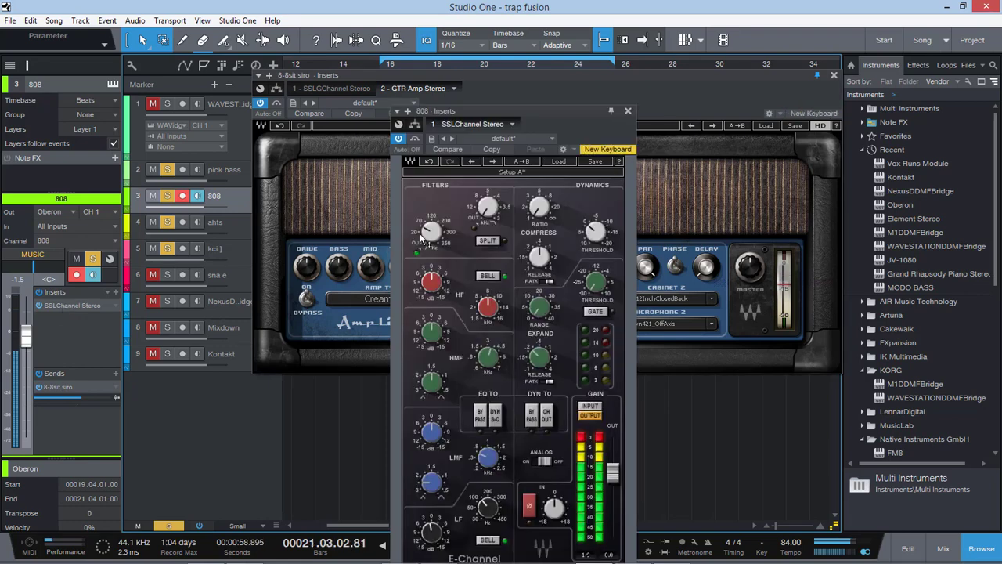
{"action": "mouse_move", "coordinate": [428, 234]}
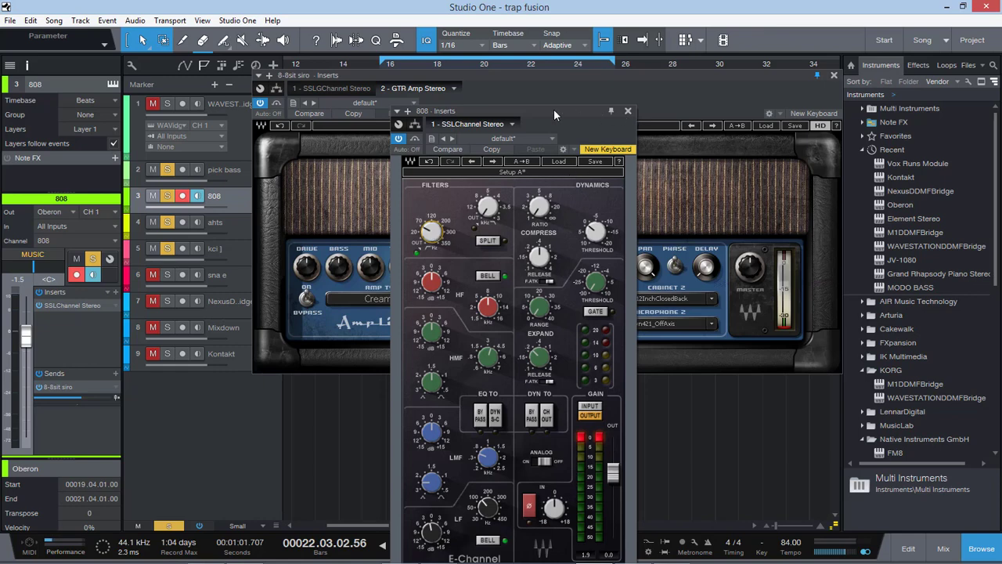
Inspect the filter in the kci ] track's SSLChannel Stereo insert and close all open insert windows.
{"action": "left_click_drag", "start_coordinate": [546, 109], "coordinate": [635, 67]}
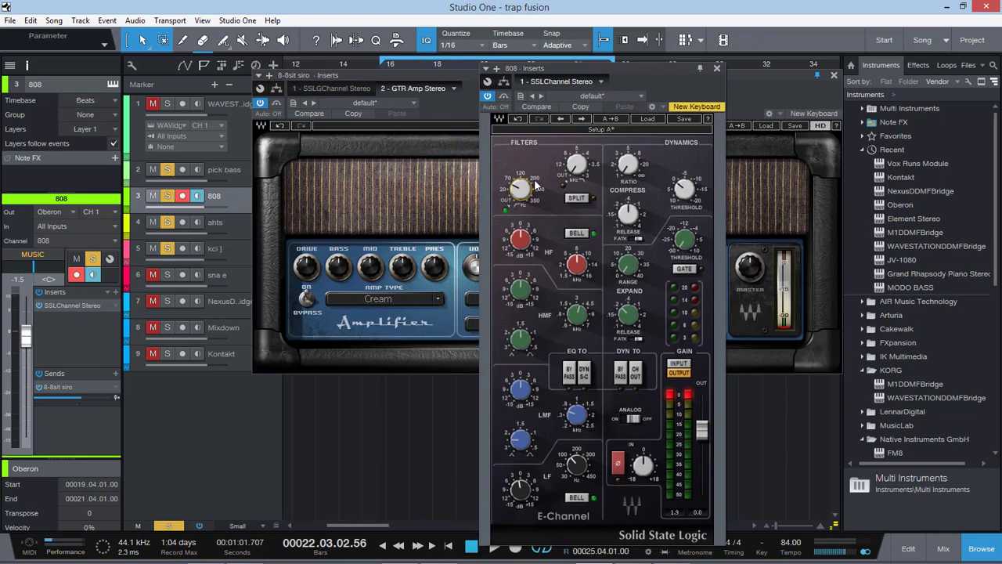
{"action": "left_click", "coordinate": [716, 69]}
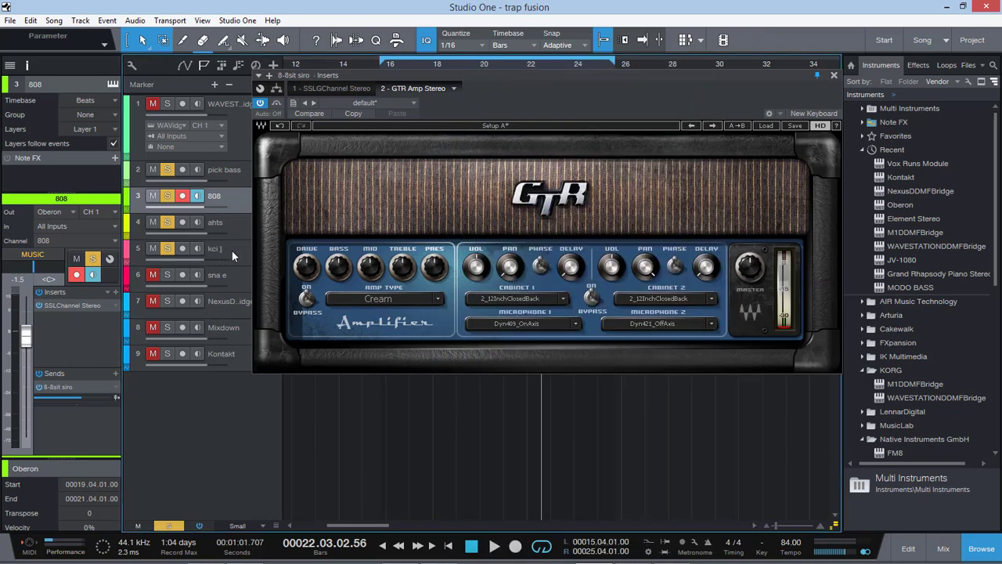
{"action": "left_click", "coordinate": [232, 250]}
{"action": "double_click", "coordinate": [50, 306]}
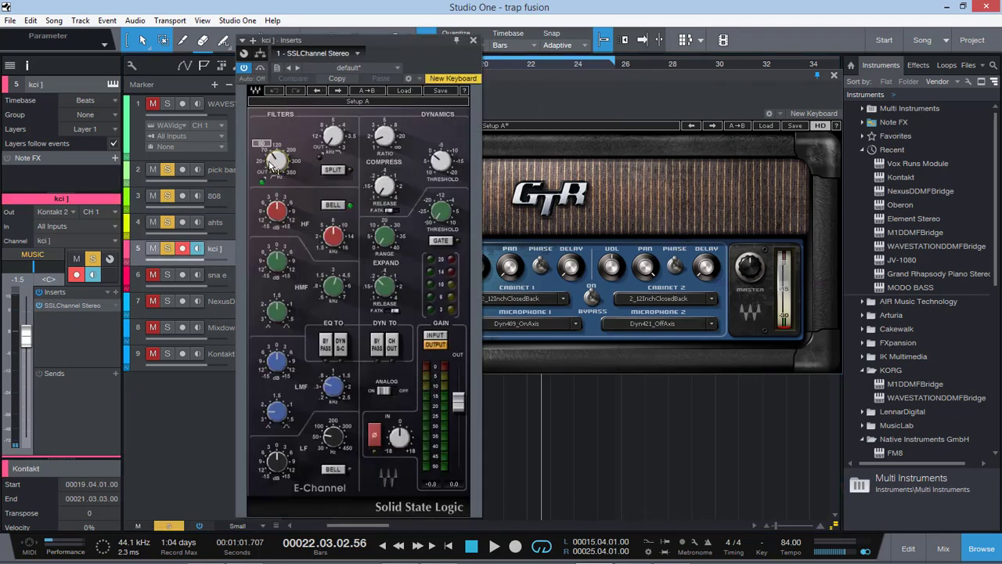
{"action": "left_click", "coordinate": [473, 40]}
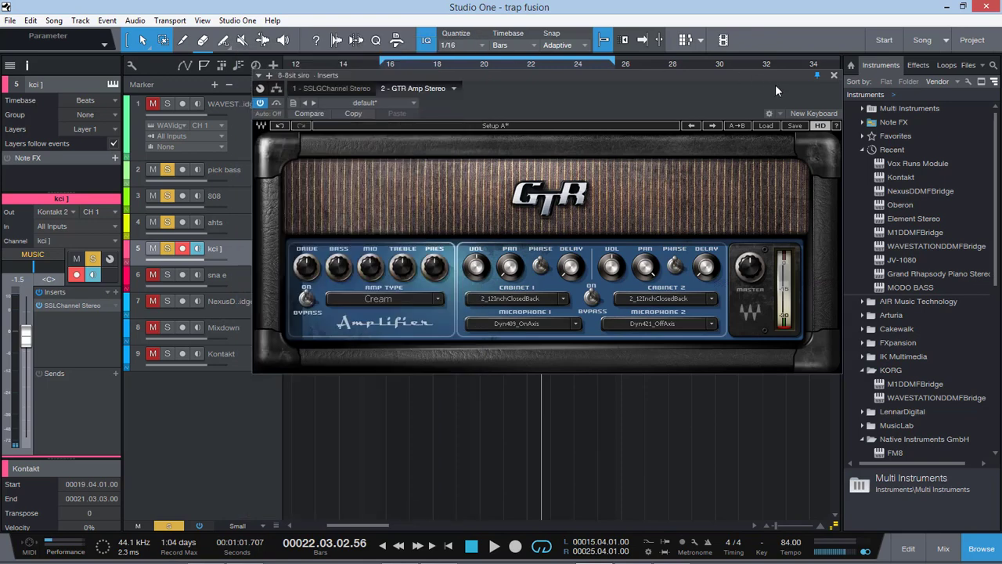
{"action": "left_click", "coordinate": [834, 75]}
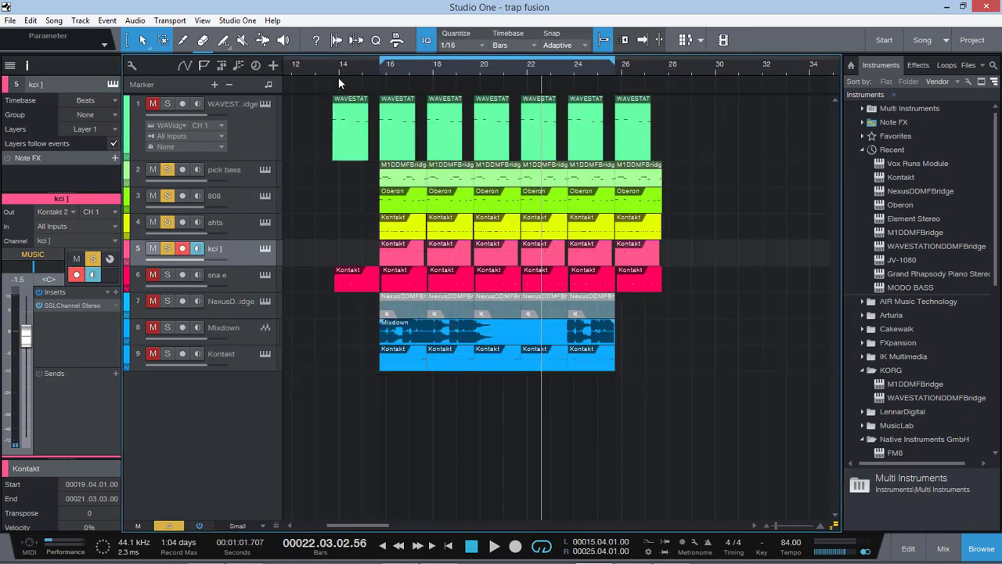
Add the WAVESTATIONDDMFBridge track to the solo, select it, and play the soloed tracks from 15.04.01.
{"action": "left_click", "coordinate": [381, 66]}
{"action": "left_click", "coordinate": [147, 104]}
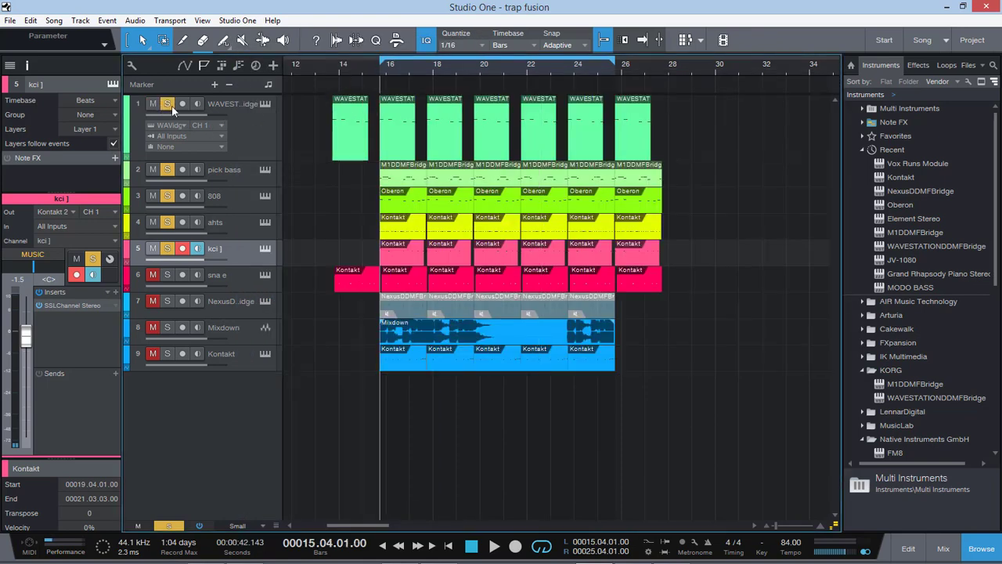
{"action": "left_click", "coordinate": [257, 131]}
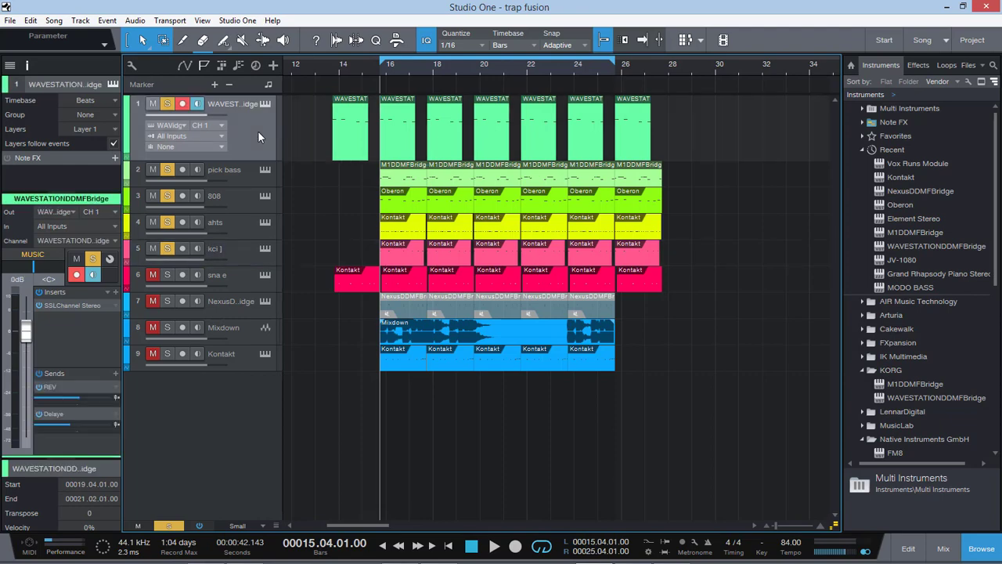
{"action": "key", "text": "space"}
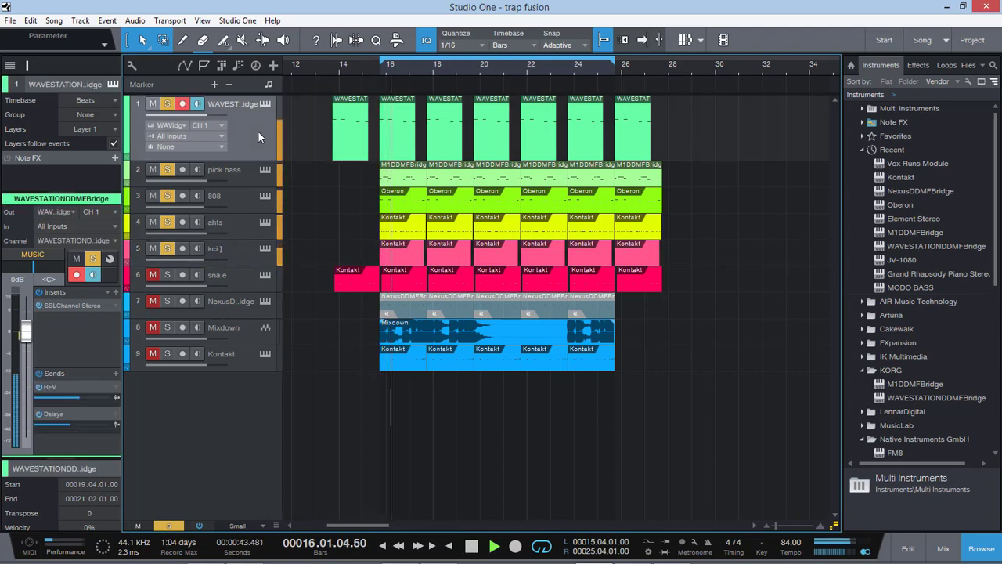
Add the sna e and Kontakt tracks to the solo during playback, and stop playback with Kontakt selected.
{"action": "left_click", "coordinate": [152, 275]}
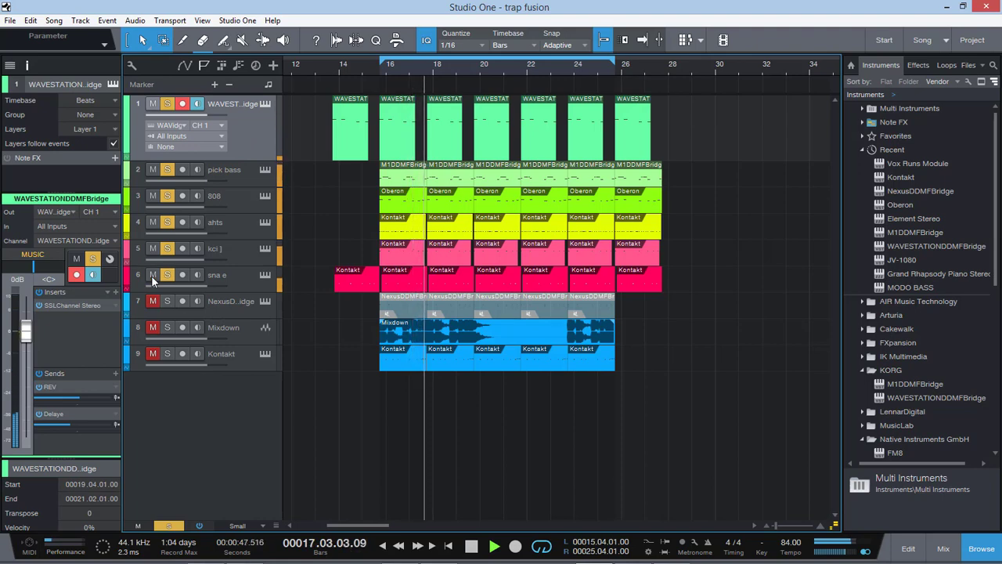
{"action": "left_click", "coordinate": [152, 301]}
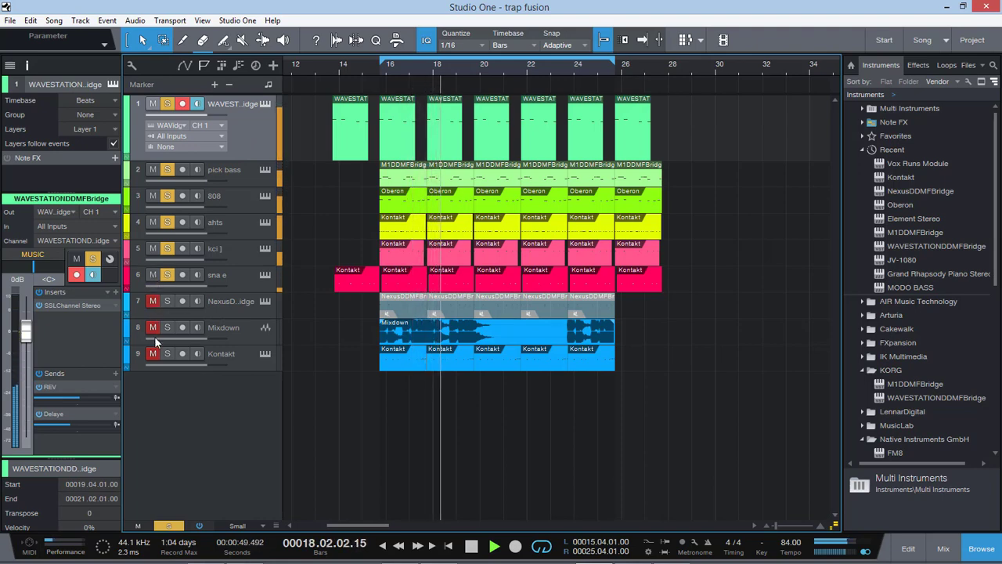
{"action": "left_click", "coordinate": [154, 354]}
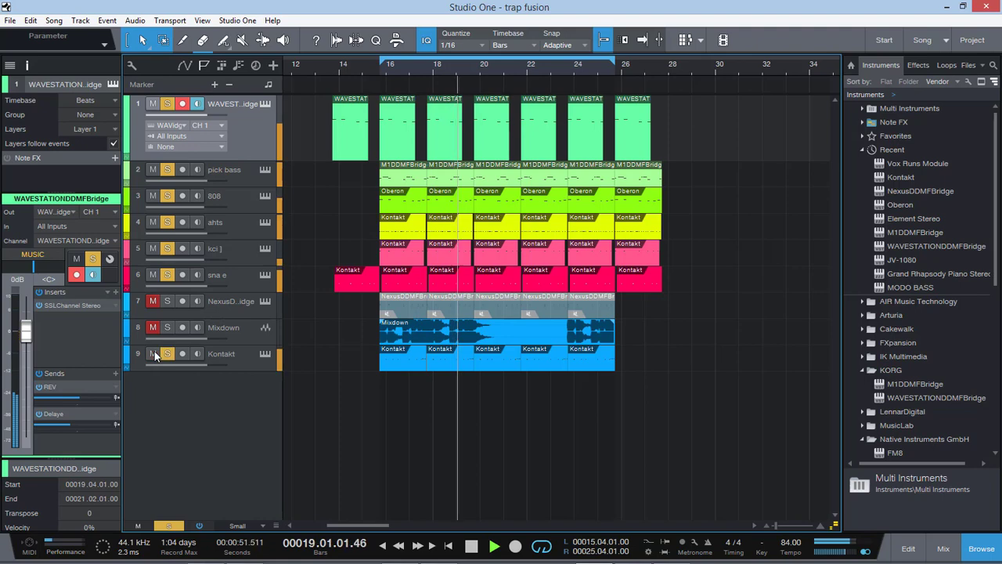
{"action": "left_click", "coordinate": [234, 352]}
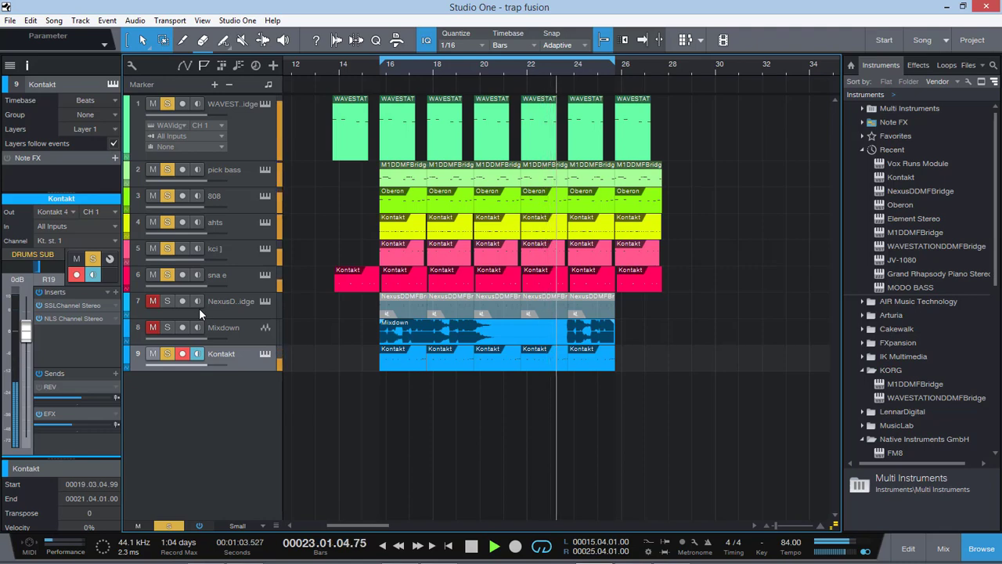
{"action": "key", "text": "space"}
Switch to the browser and look over the pristine productions YouTube channel's home page and its uploads.
{"action": "left_click", "coordinate": [216, 553]}
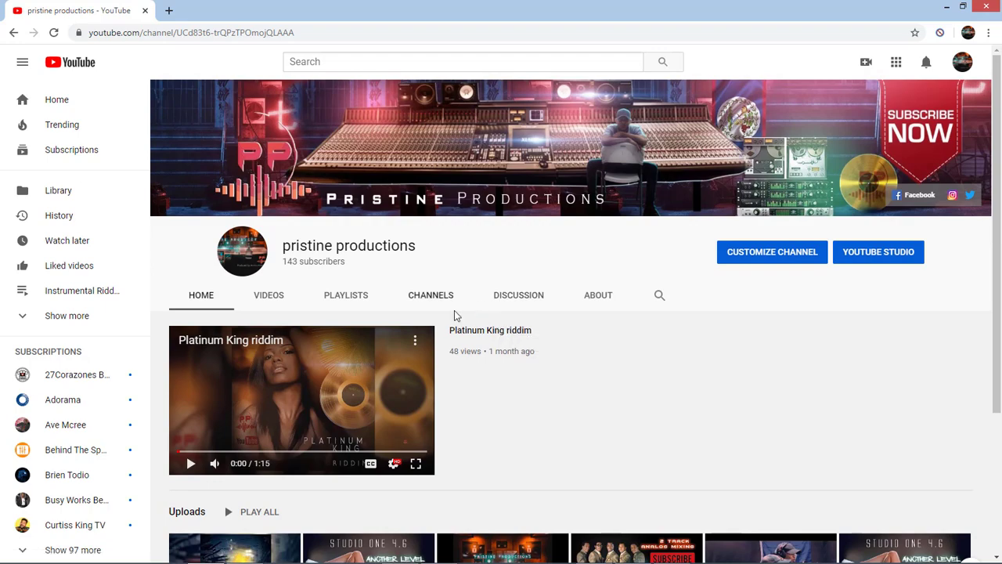
{"action": "scroll", "coordinate": [491, 309], "scroll_direction": "down", "scroll_amount": 3}
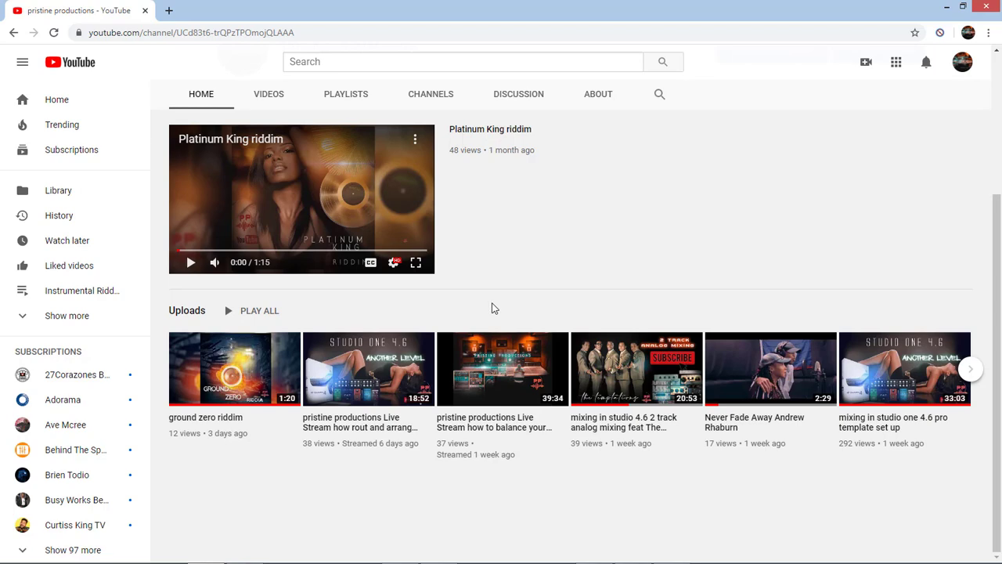
{"action": "scroll", "coordinate": [494, 307], "scroll_direction": "up", "scroll_amount": 3}
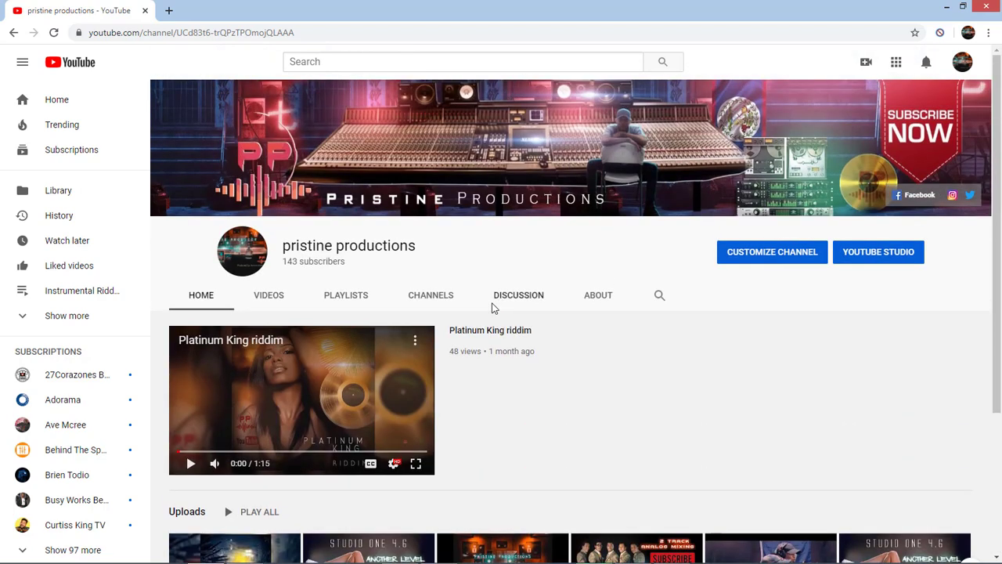
{"action": "scroll", "coordinate": [494, 308], "scroll_direction": "down", "scroll_amount": 3}
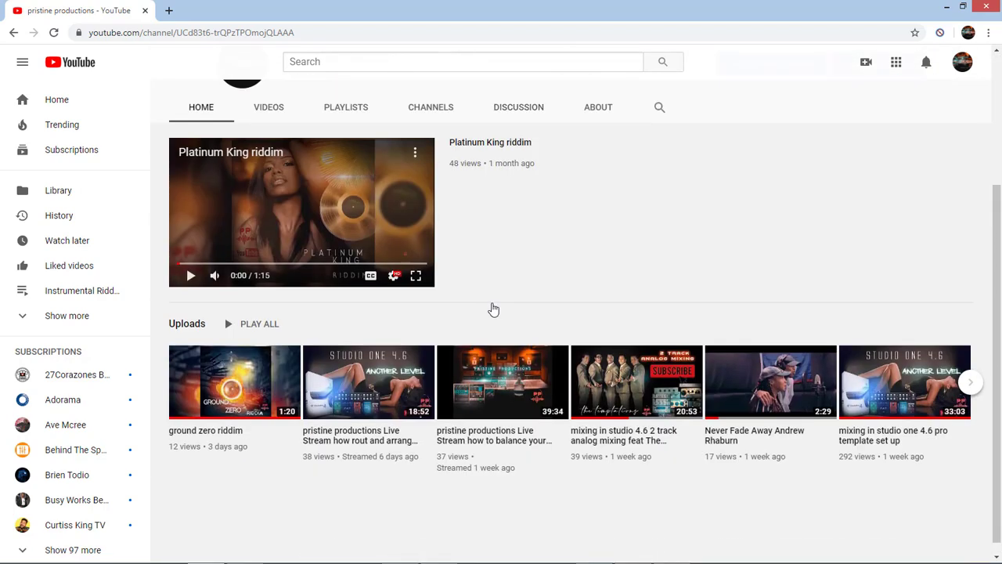
{"action": "scroll", "coordinate": [494, 308], "scroll_direction": "up", "scroll_amount": 3}
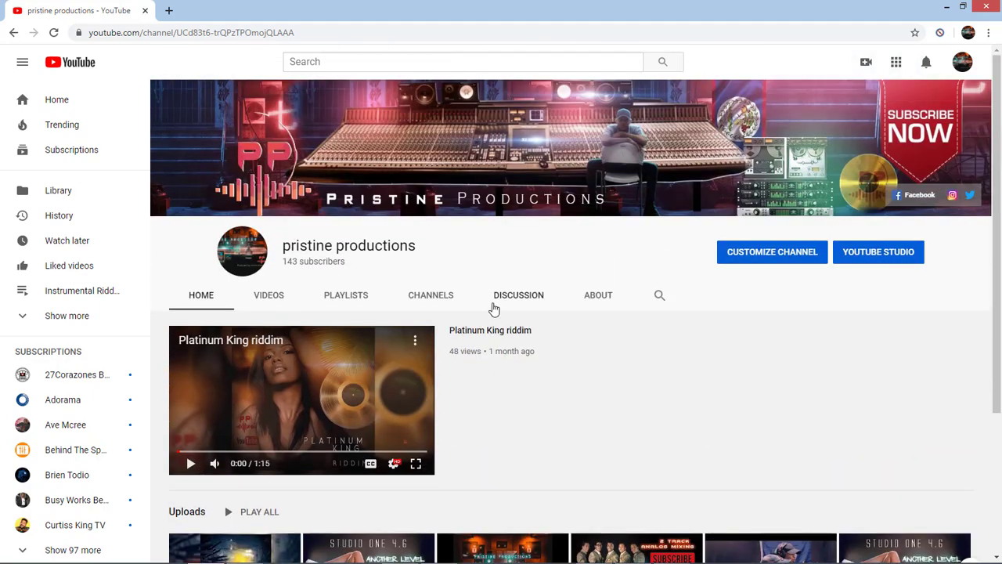
{"action": "scroll", "coordinate": [494, 307], "scroll_direction": "down", "scroll_amount": 3}
{"action": "scroll", "coordinate": [493, 307], "scroll_direction": "up", "scroll_amount": 3}
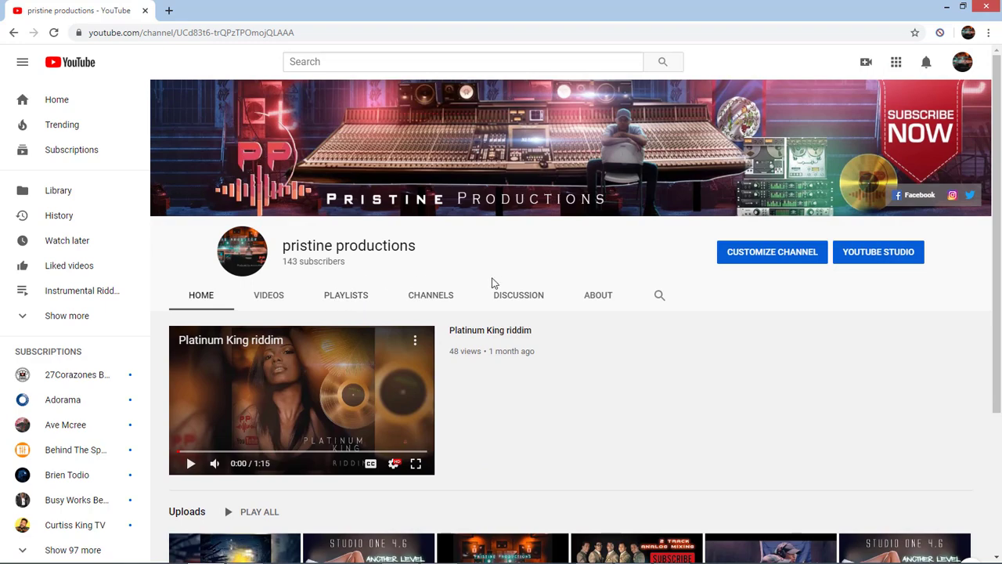